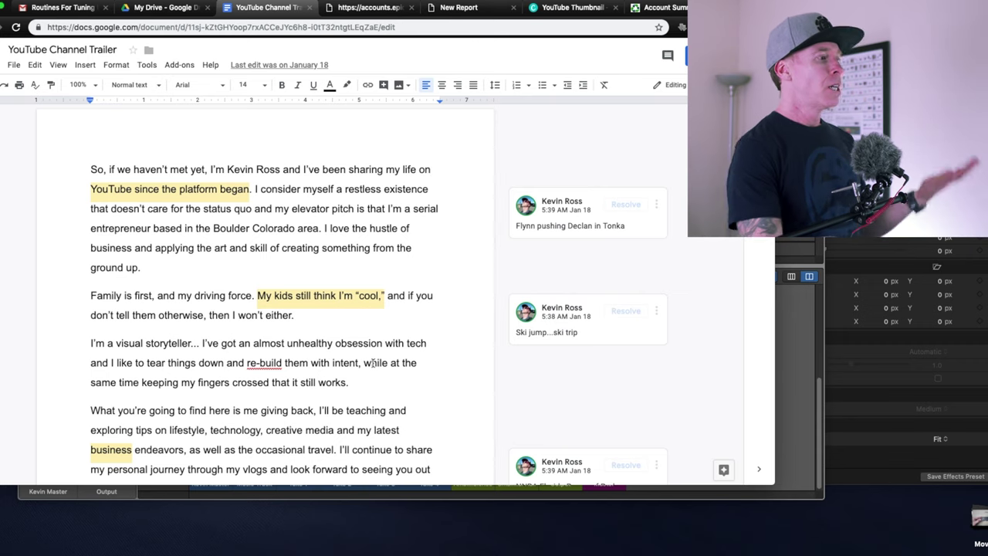
# Step: Read through the YouTube Channel Trailer script and minimize the browser window
pyautogui.scroll(-1, 374, 363)
pyautogui.scroll(-3, 374, 363)
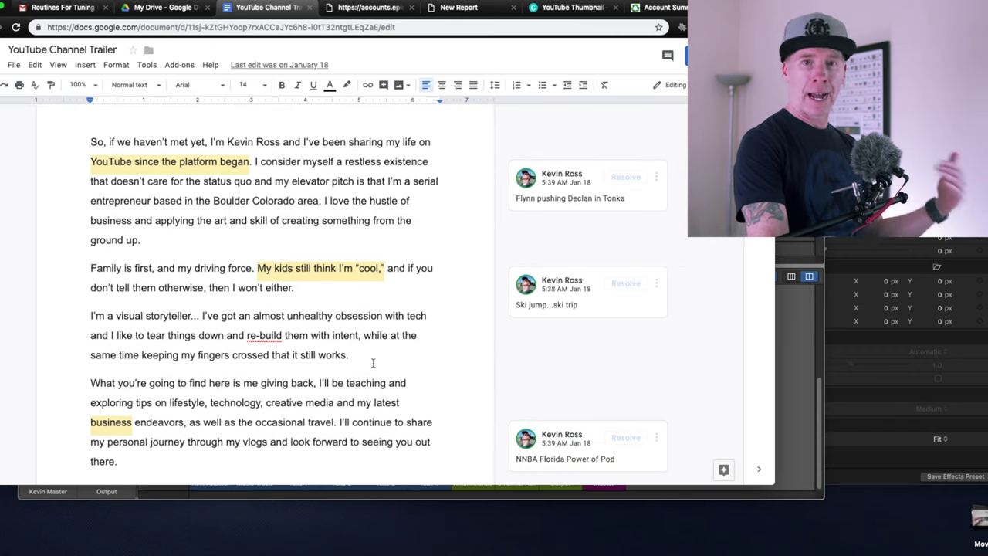
pyautogui.press('super+m')
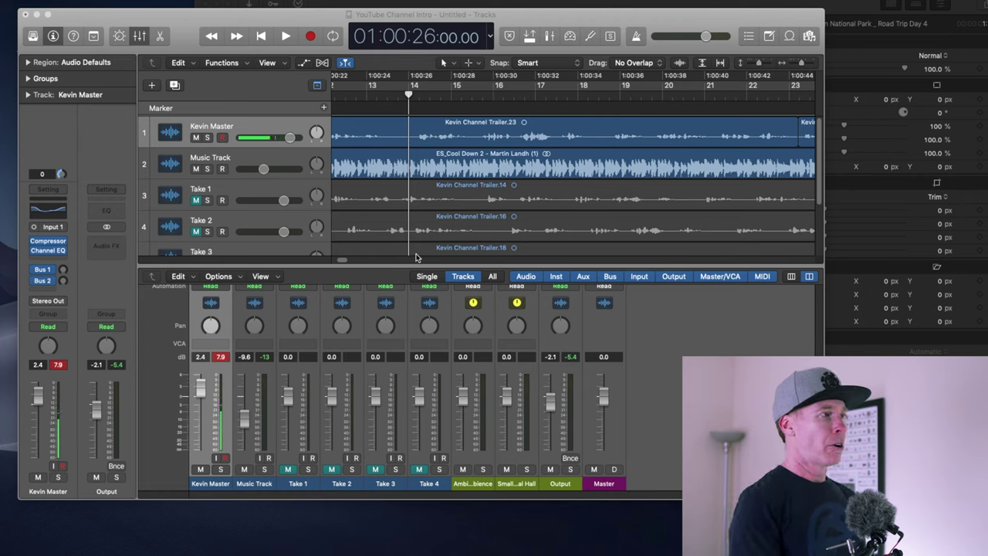
# Step: Switch to the Logic Pro project and mute the Music Track from the beginning of the arrangement
pyautogui.moveTo(342, 261); pyautogui.dragTo(333, 262)
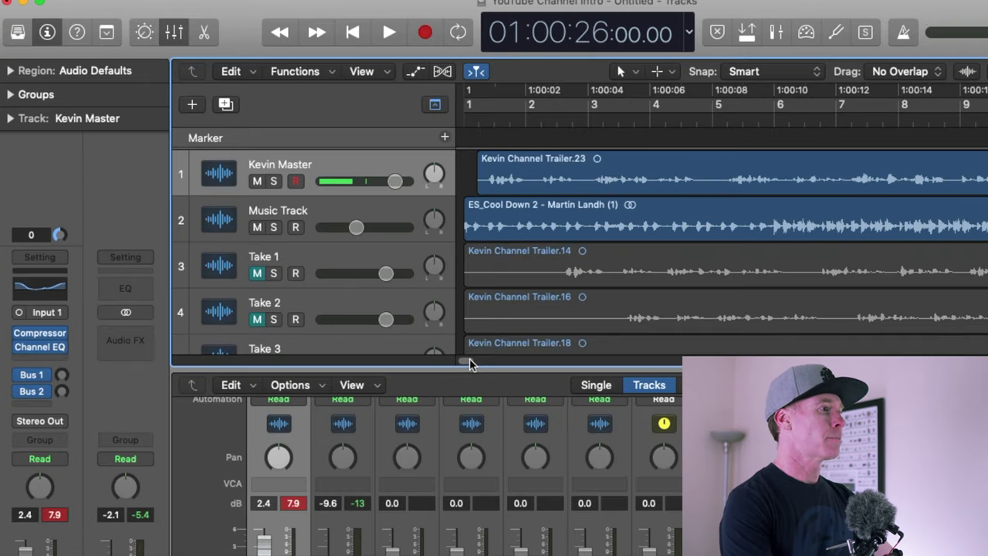
pyautogui.hscroll(3, 342, 259)
pyautogui.hscroll(-3, 342, 260)
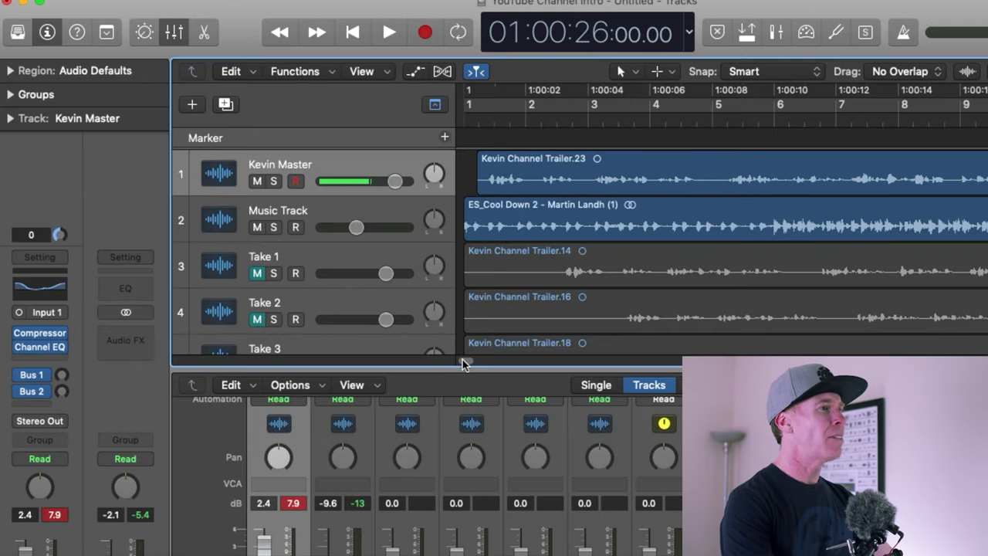
pyautogui.click(256, 227)
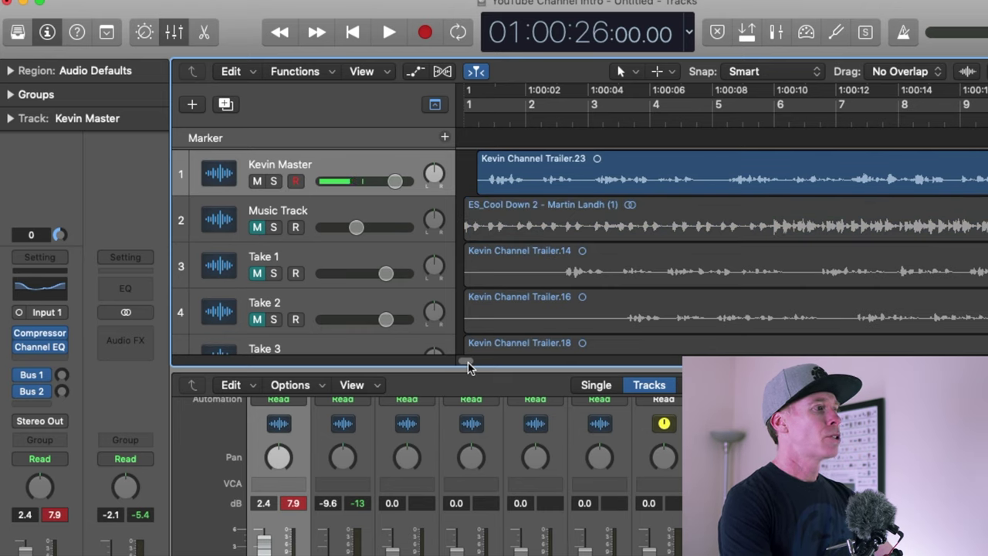
# Step: Examine the take tracks and the edited voice regions on the master voice track, selecting the regions around bars 23 to 25
pyautogui.scroll(-3, 400, 308)
pyautogui.scroll(3, 399, 309)
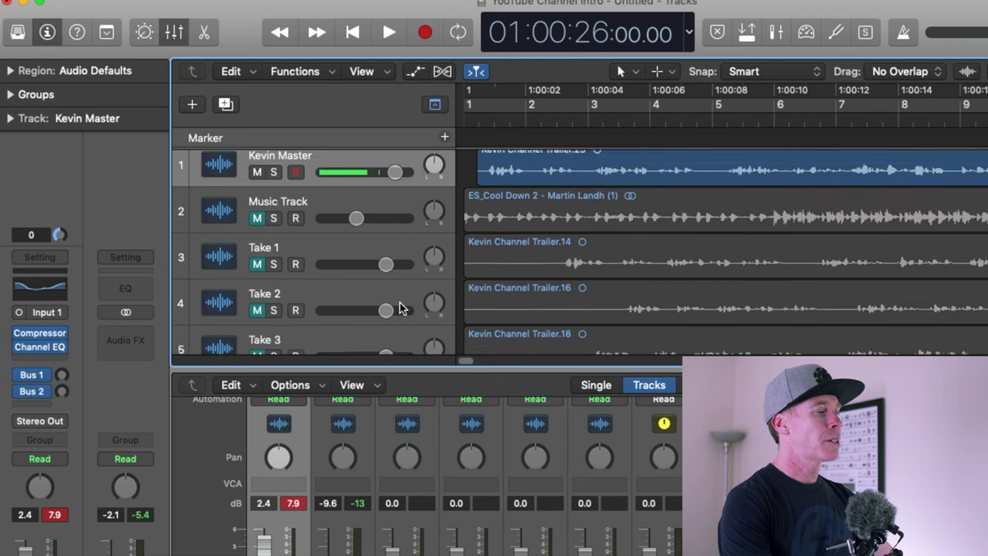
pyautogui.scroll(1, 399, 309)
pyautogui.moveTo(461, 366); pyautogui.dragTo(474, 368)
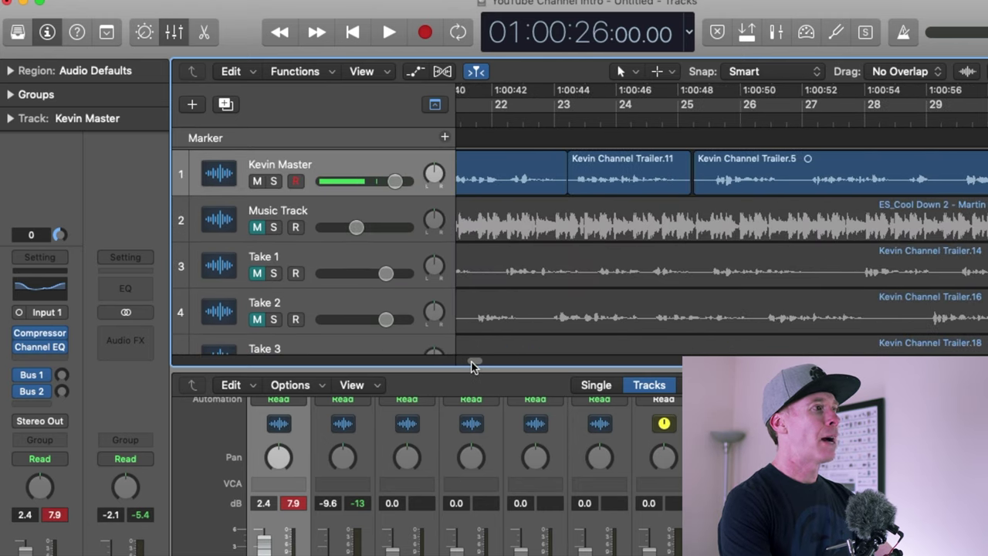
pyautogui.click(538, 175)
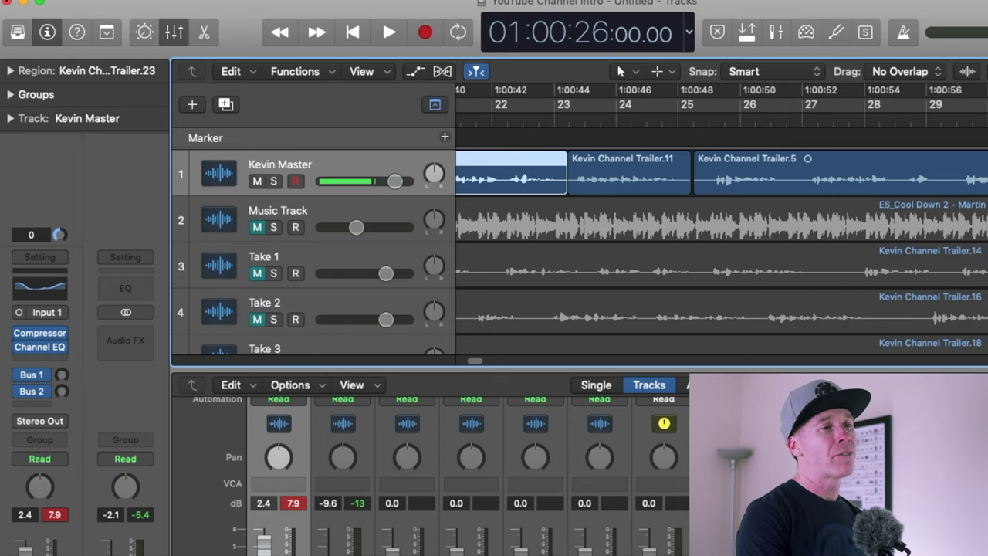
pyautogui.click(629, 173)
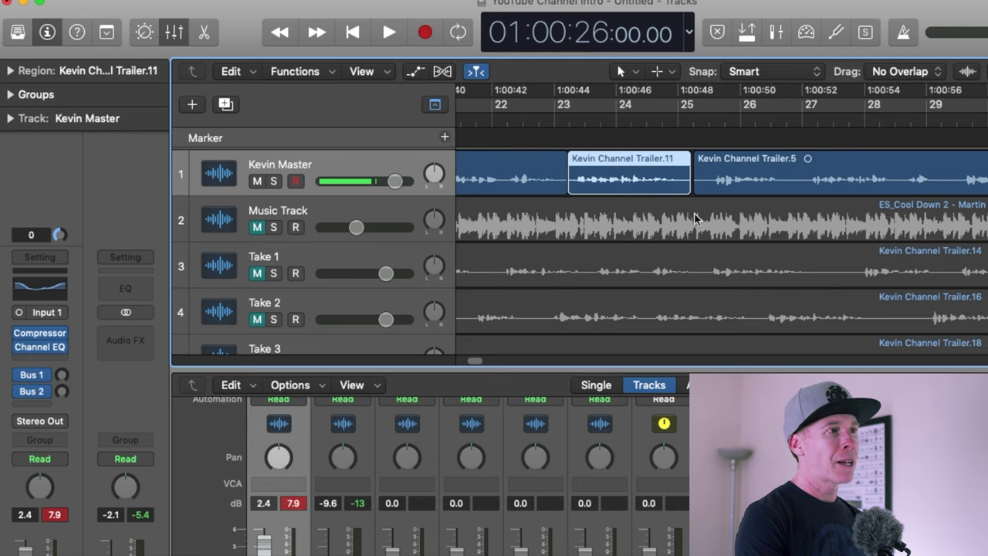
pyautogui.moveTo(470, 364)
pyautogui.mouseDown()
pyautogui.moveTo(485, 365)
pyautogui.moveTo(462, 363)
pyautogui.mouseUp()
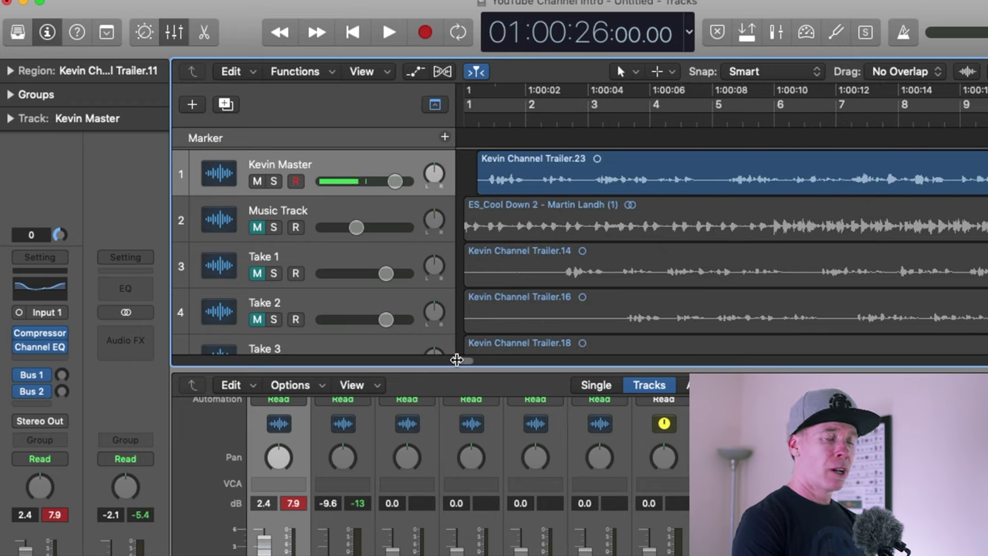
# Step: Unmute the Music Track and play the voice-over with music from the start of the arrangement for a few seconds
pyautogui.click(257, 227)
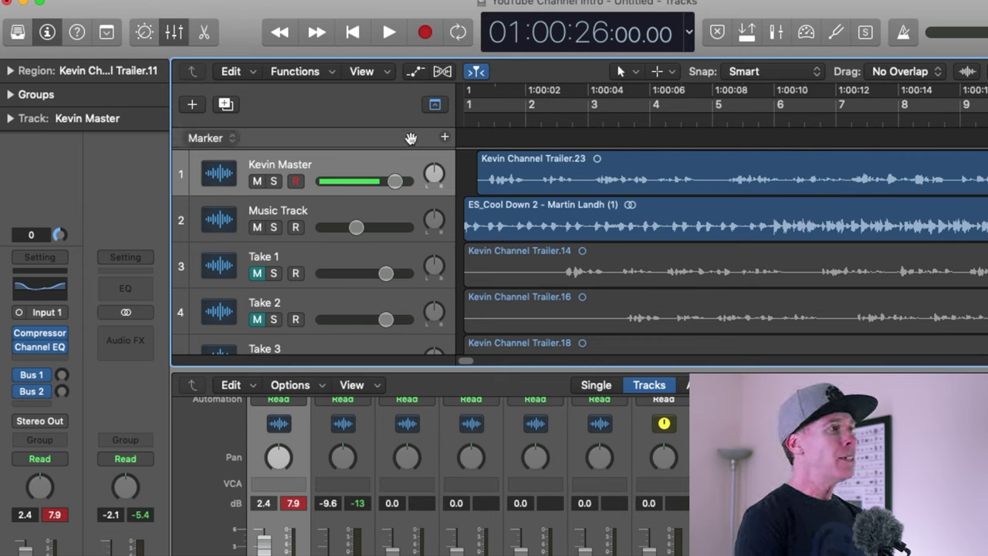
pyautogui.click(478, 120)
pyautogui.press('space')
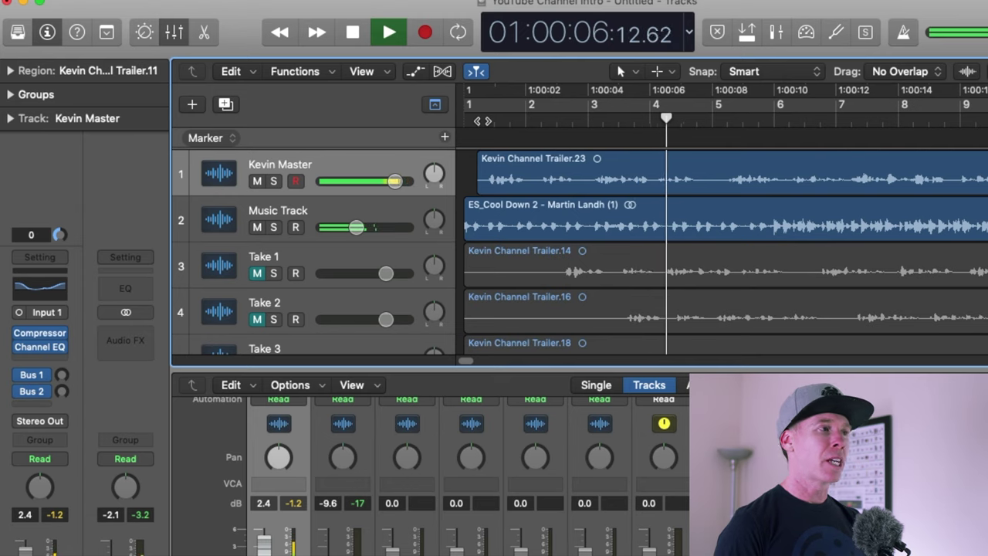
pyautogui.press('space')
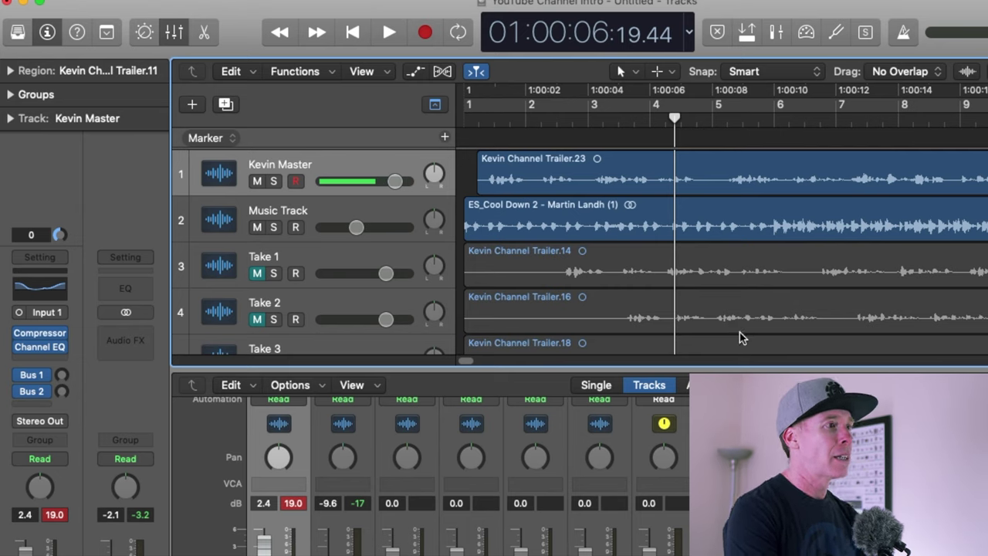
# Step: Move the playhead to 01:00:25:00 in the arrangement and mute the Music Track
pyautogui.hscroll(10, 469, 369)
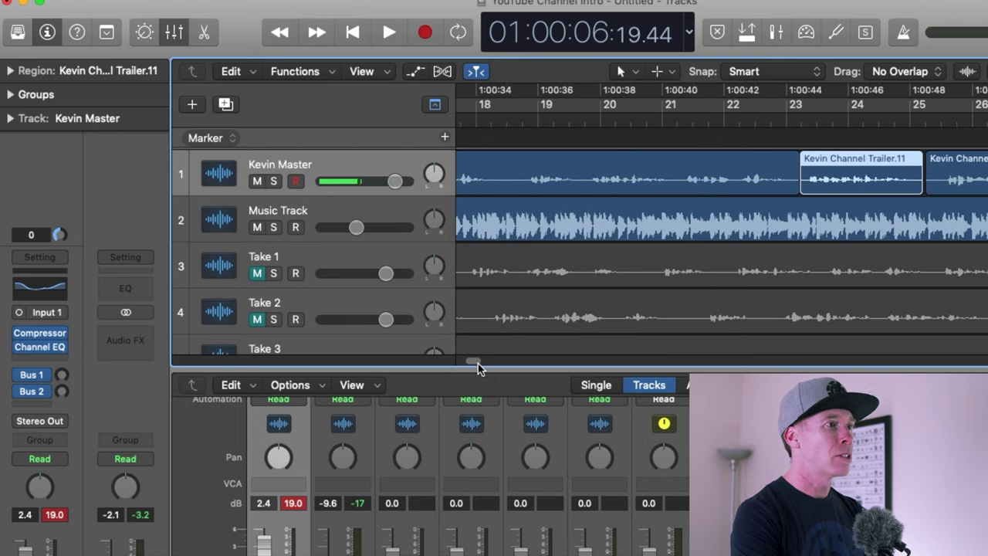
pyautogui.hscroll(-4, 469, 365)
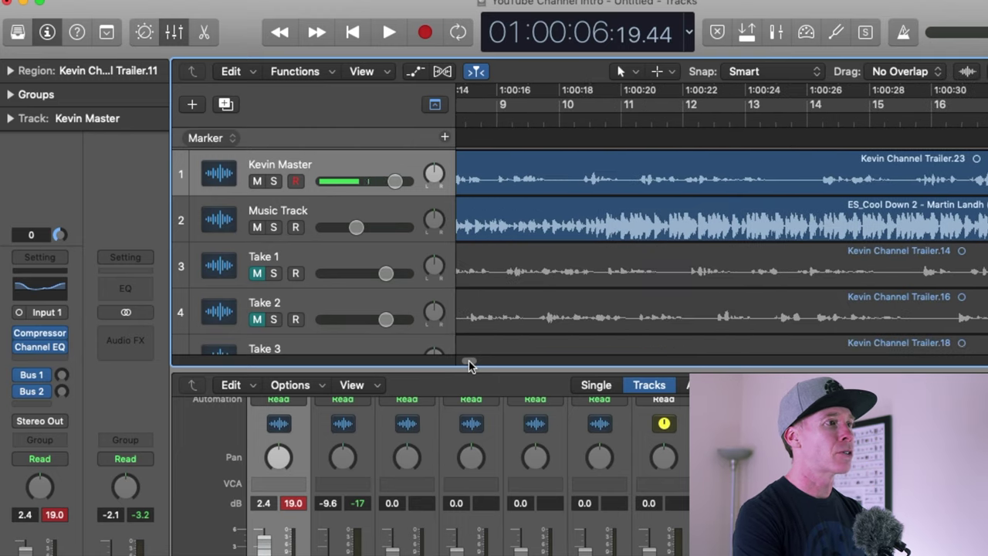
pyautogui.click(505, 118)
pyautogui.click(510, 120)
pyautogui.moveTo(510, 120); pyautogui.dragTo(775, 132)
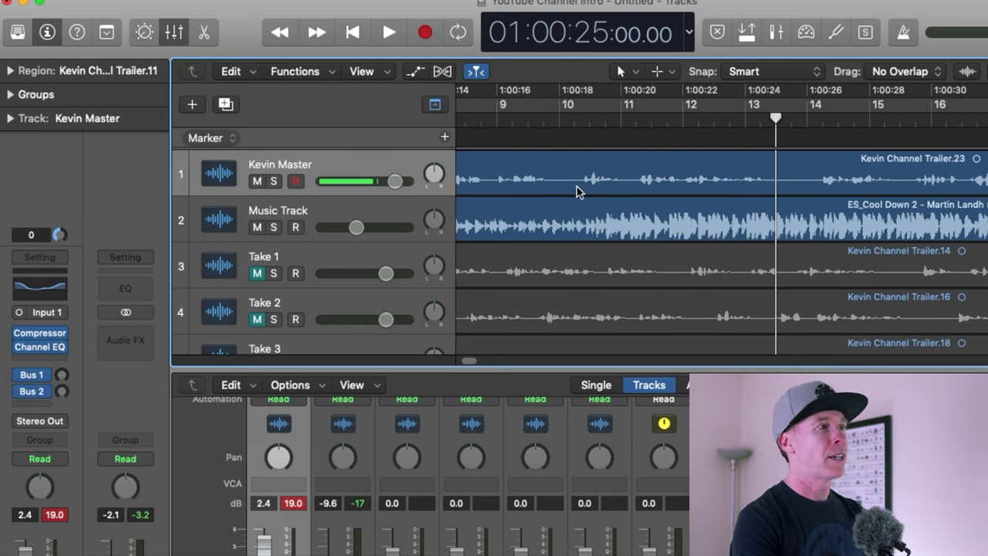
pyautogui.click(258, 227)
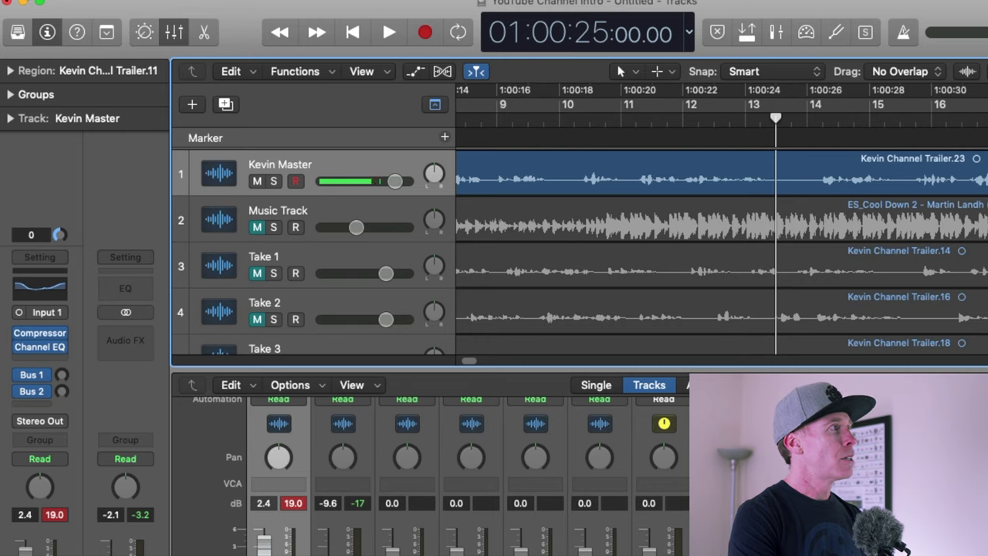
# Step: Minimize the Logic Pro project and switch to Final Cut Pro at the beginning of the YouTube Channel Trailer timeline
pyautogui.click(23, 6)
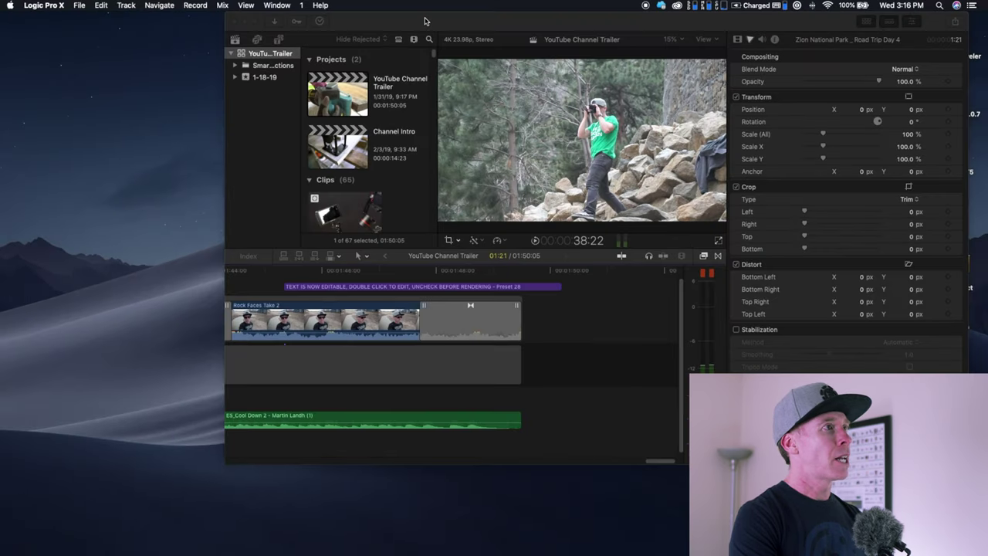
pyautogui.click(398, 18)
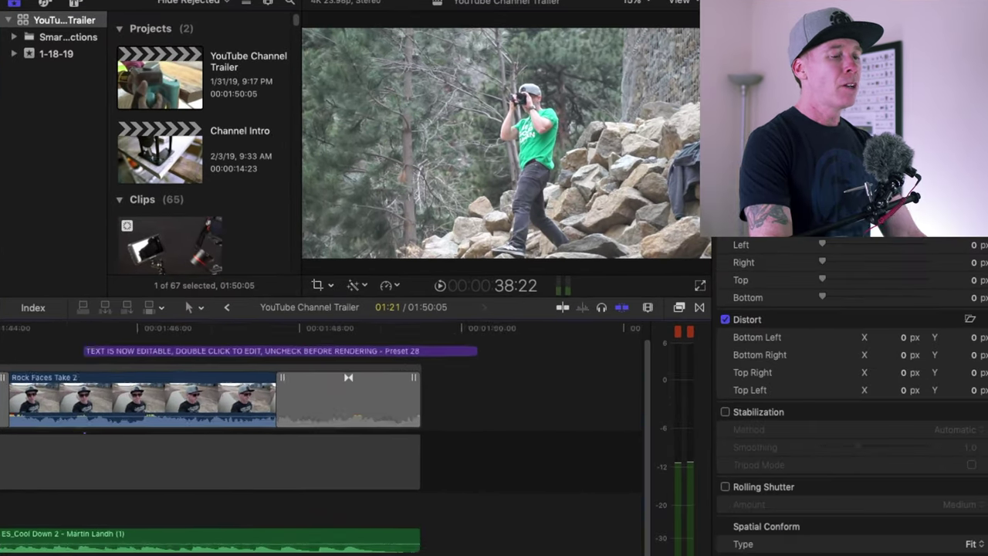
pyautogui.hscroll(-10, 321, 417)
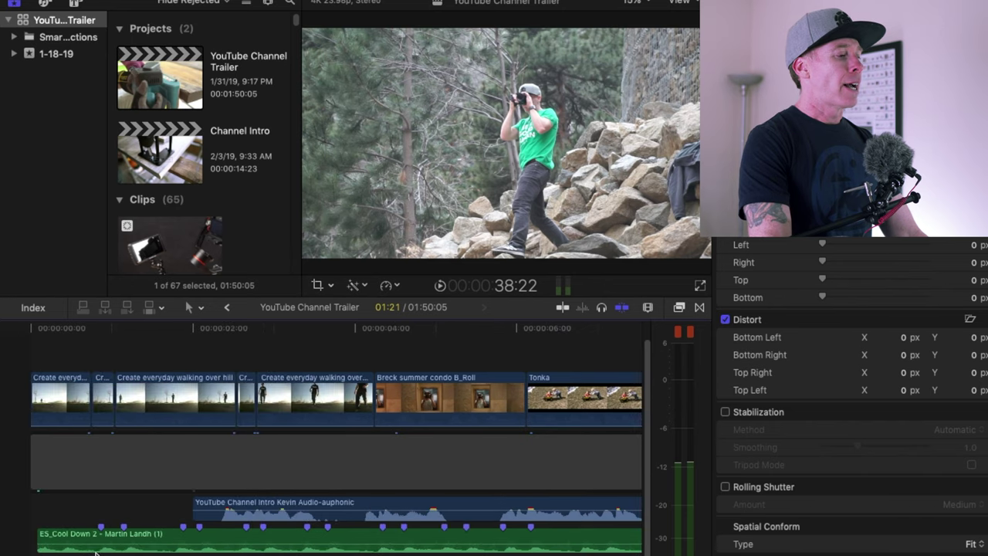
# Step: Inspect the opening timeline layers by selecting the voice-over, music, gap and short walking clips in turn
pyautogui.click(204, 506)
pyautogui.click(156, 542)
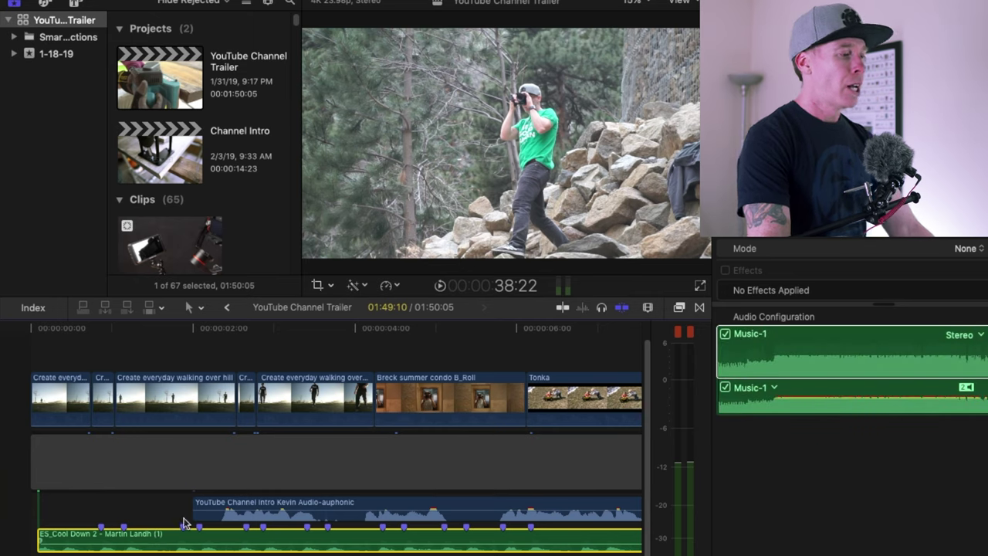
pyautogui.click(188, 456)
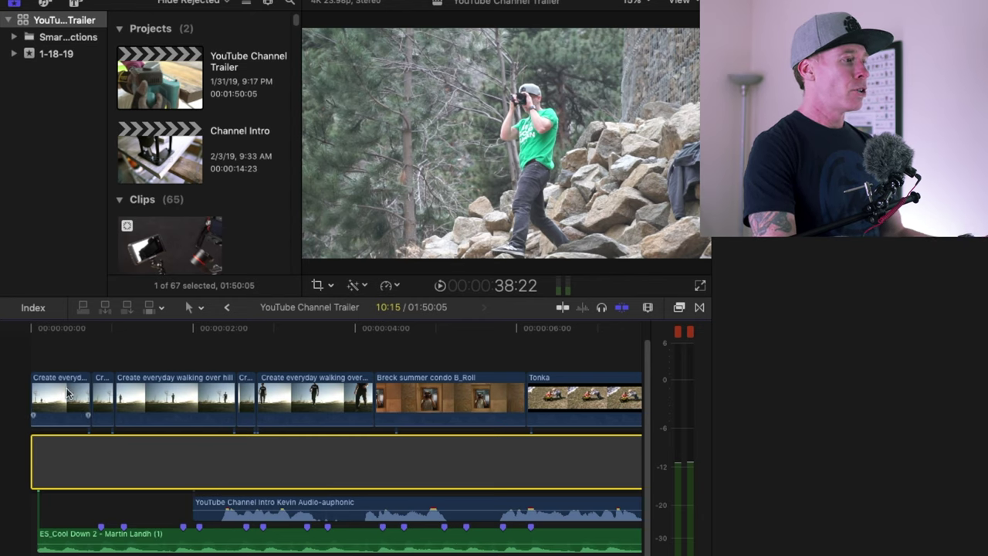
pyautogui.moveTo(106, 396)
pyautogui.mouseDown()
pyautogui.moveTo(173, 395)
pyautogui.moveTo(106, 396)
pyautogui.mouseUp()
pyautogui.press('super+4')
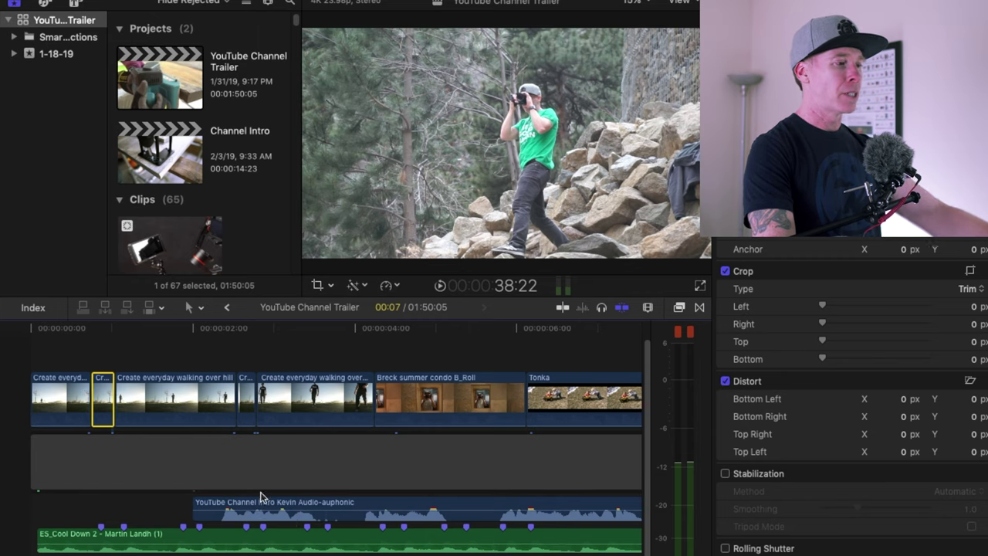
pyautogui.click(247, 465)
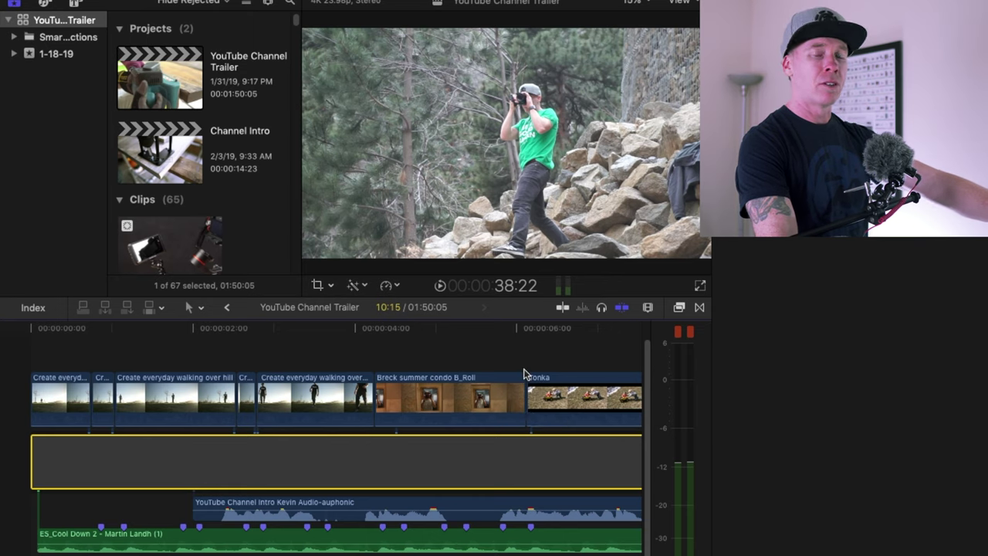
pyautogui.click(131, 532)
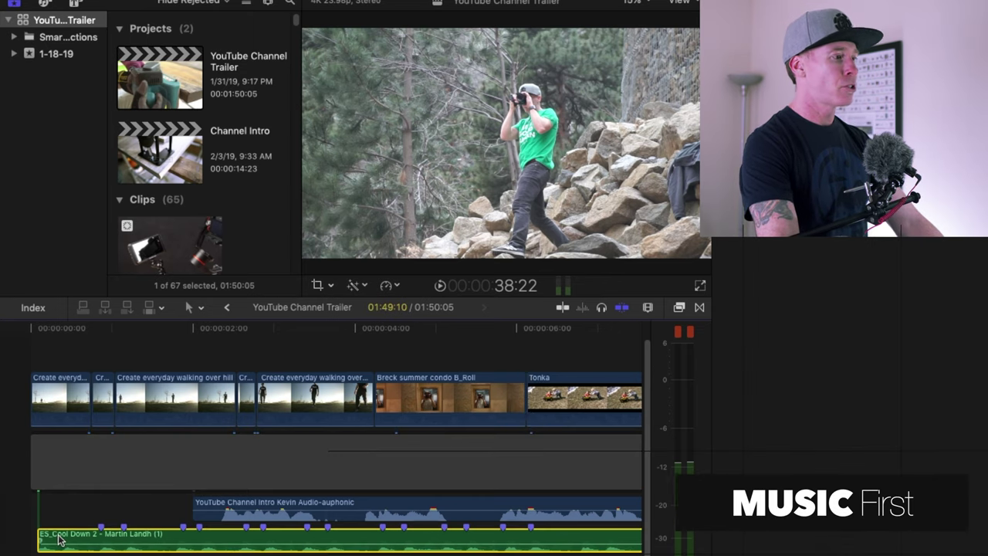
# Step: Disable the first voice-over clip and play the opening edit with music only, stopping at about 5:19
pyautogui.click(275, 505)
pyautogui.press('v')
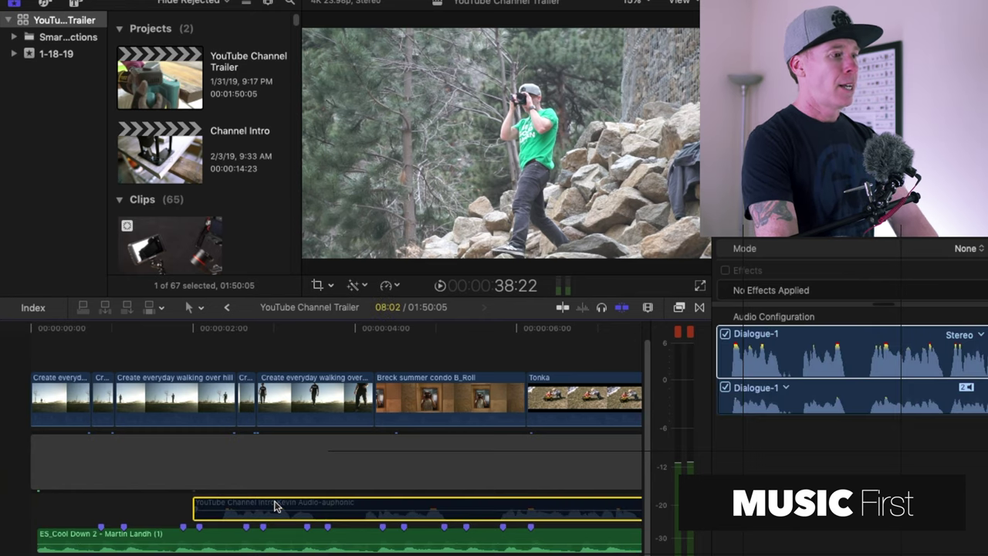
pyautogui.click(46, 331)
pyautogui.press('space')
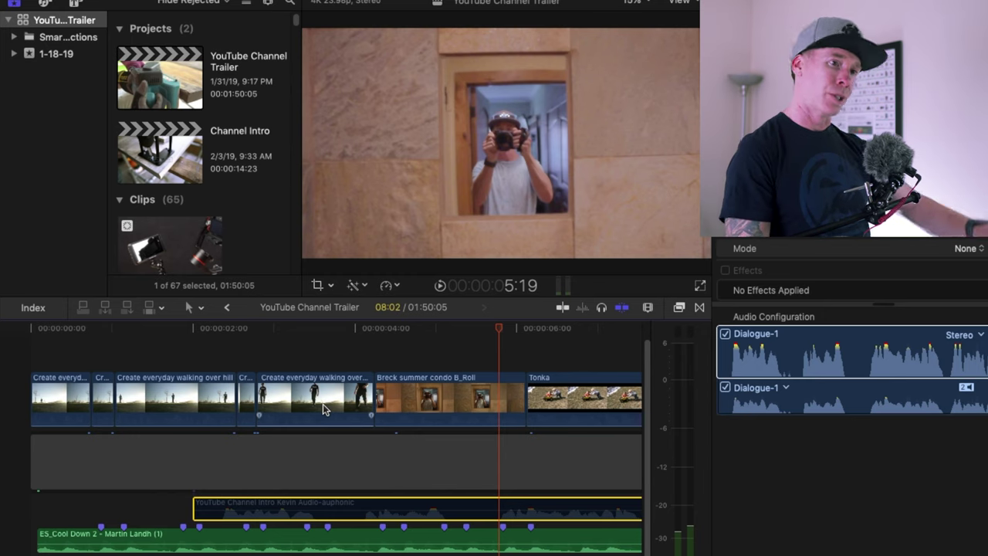
# Step: Select the ES_Cool Down 2 music clip and examine how video and voice-over clips line up with it across the timeline
pyautogui.moveTo(255, 529)
pyautogui.mouseDown()
pyautogui.moveTo(244, 538)
pyautogui.moveTo(266, 538)
pyautogui.mouseUp()
pyautogui.click(301, 539)
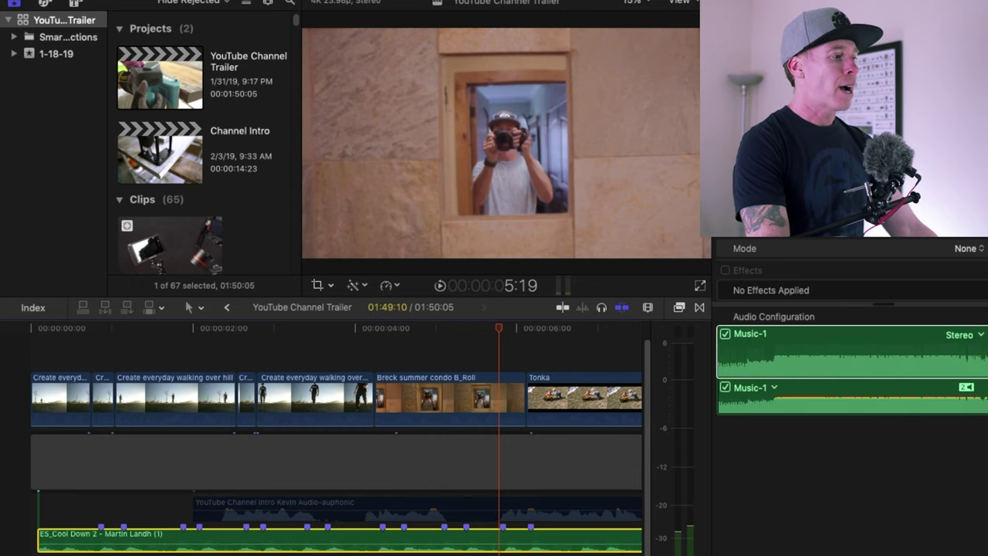
pyautogui.hscroll(15, 322, 433)
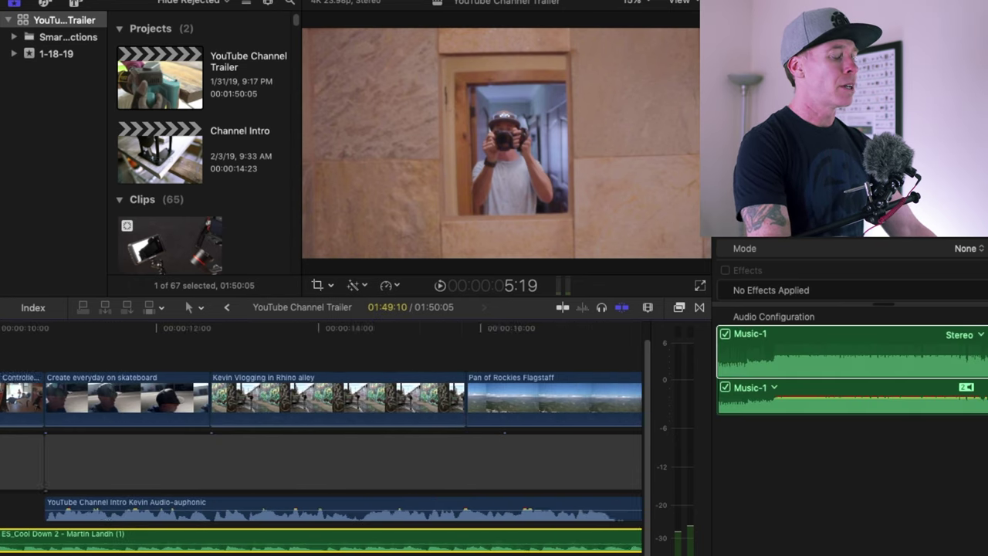
pyautogui.hscroll(20, 321, 433)
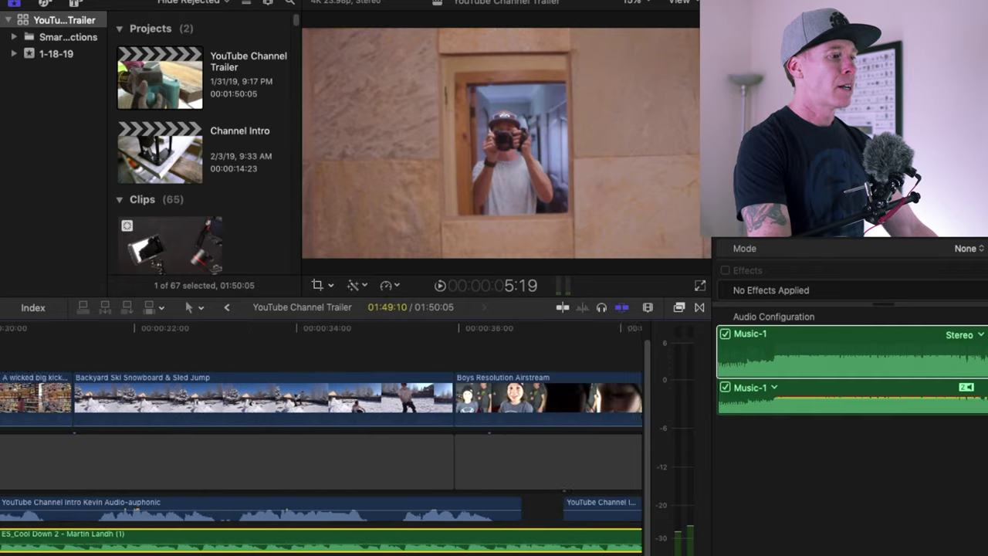
pyautogui.hscroll(20, 322, 432)
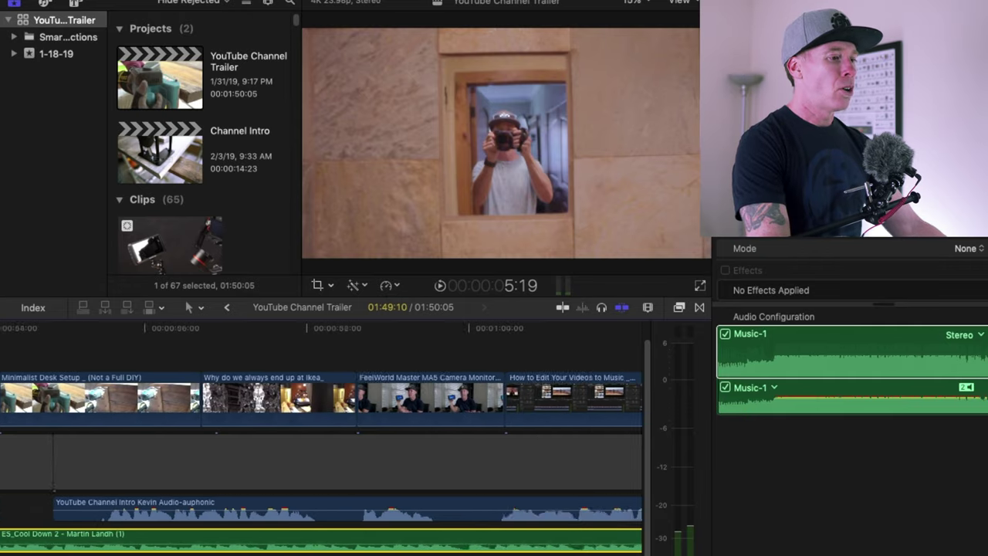
pyautogui.hscroll(20, 321, 432)
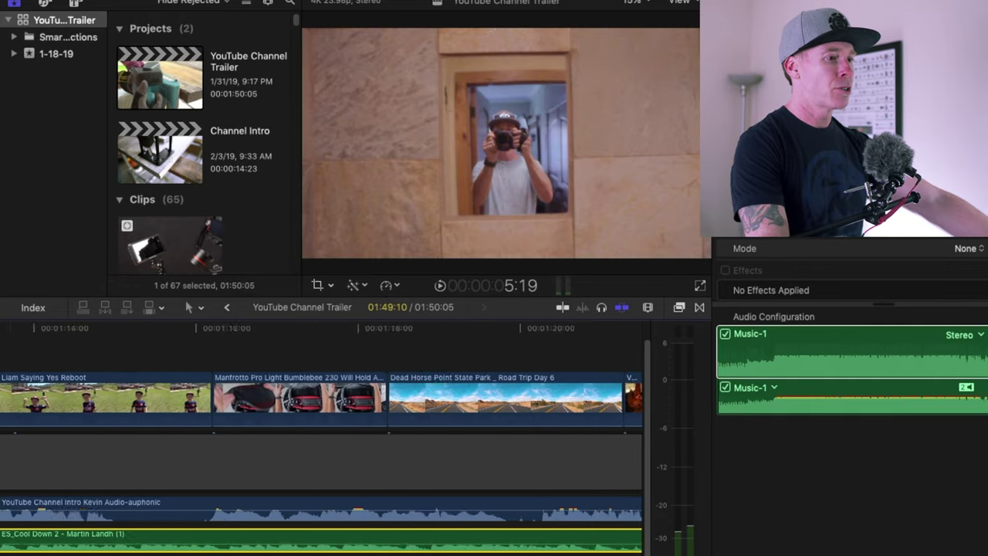
pyautogui.hscroll(20, 321, 432)
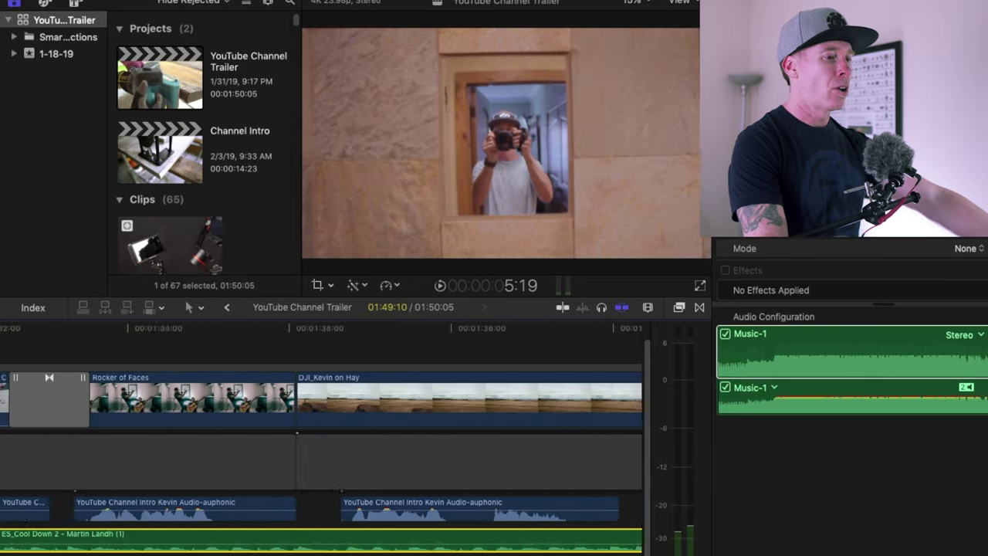
pyautogui.hscroll(-20, 321, 432)
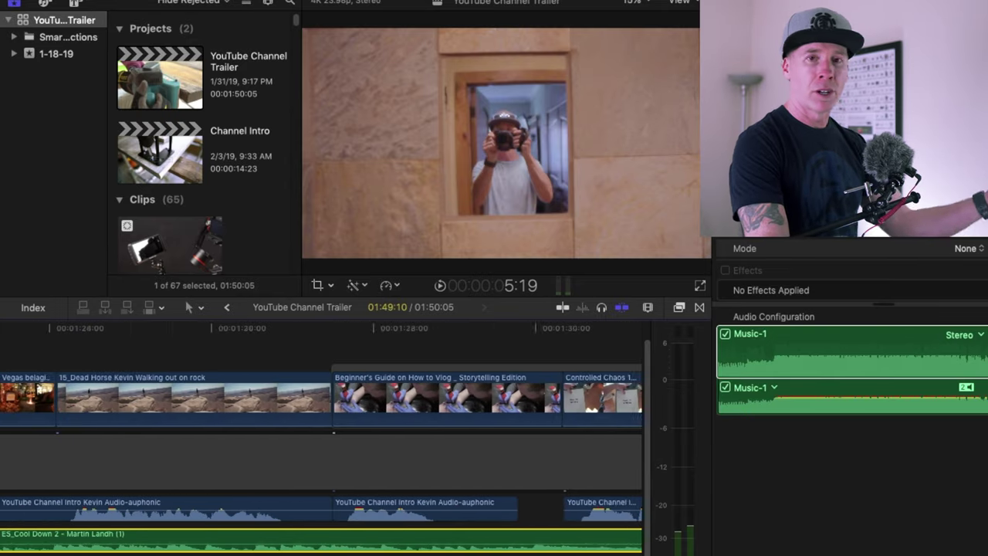
pyautogui.hscroll(-20, 321, 432)
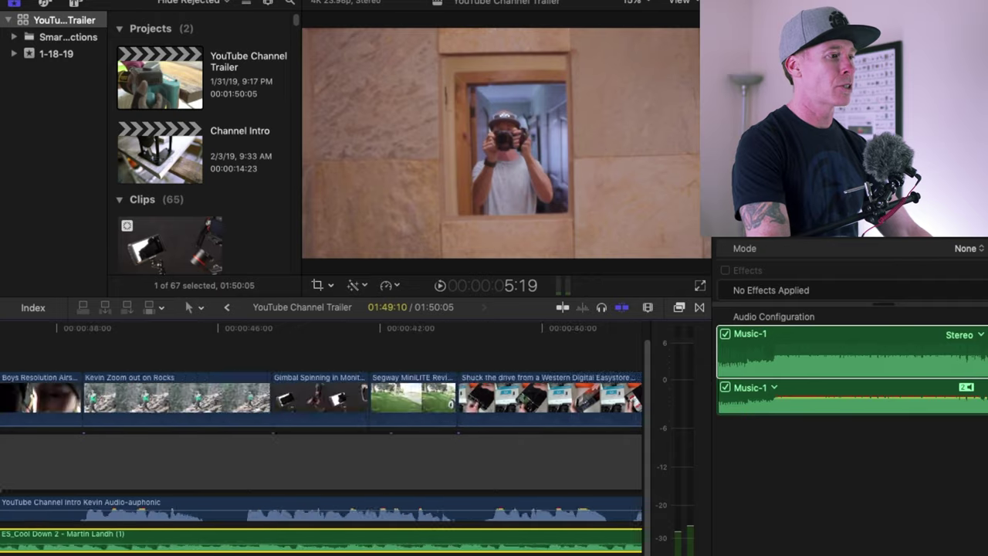
# Step: Re-enable the first voice-over clip and play the opening edit with music from 1:05, stopping at 4:03
pyautogui.hscroll(-20, 321, 433)
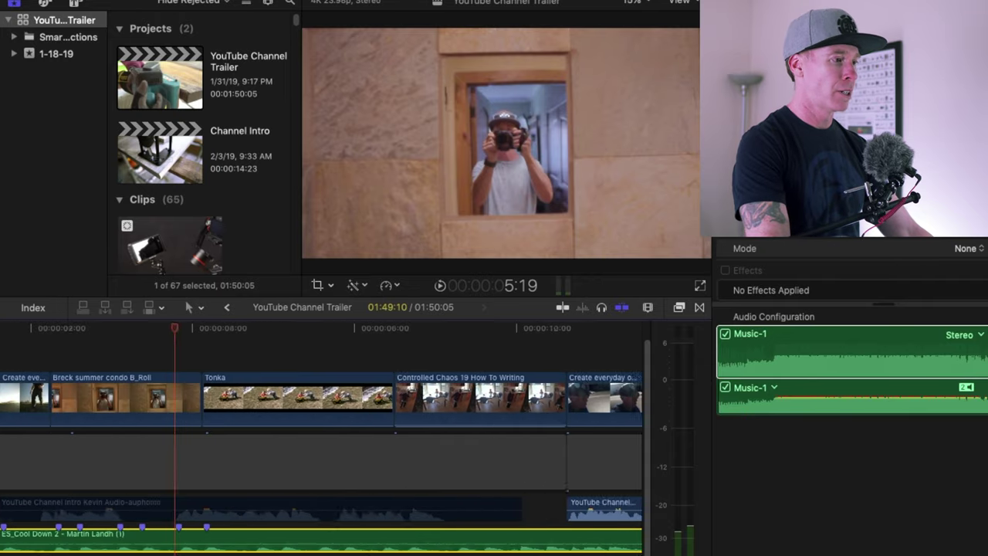
pyautogui.hscroll(-2, 321, 433)
pyautogui.click(282, 504)
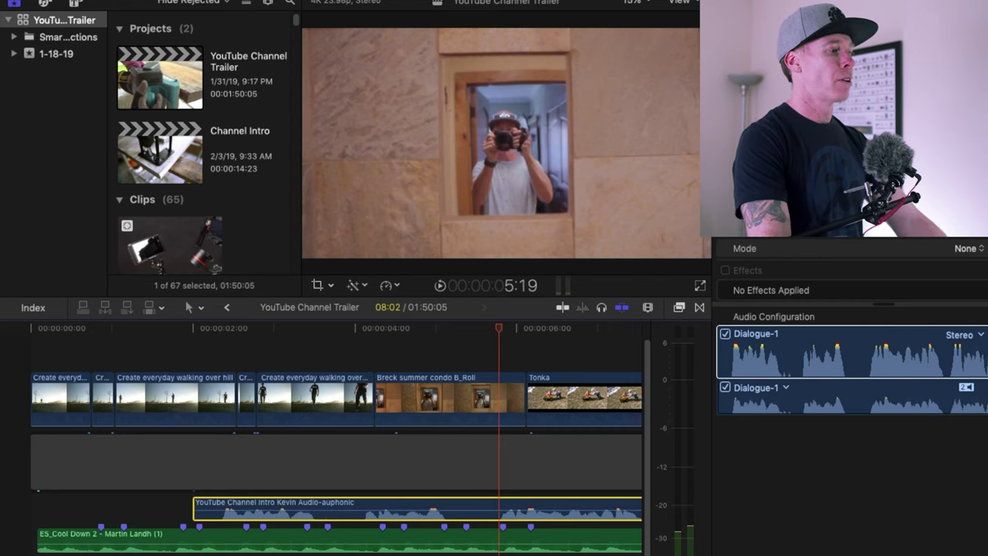
pyautogui.click(131, 330)
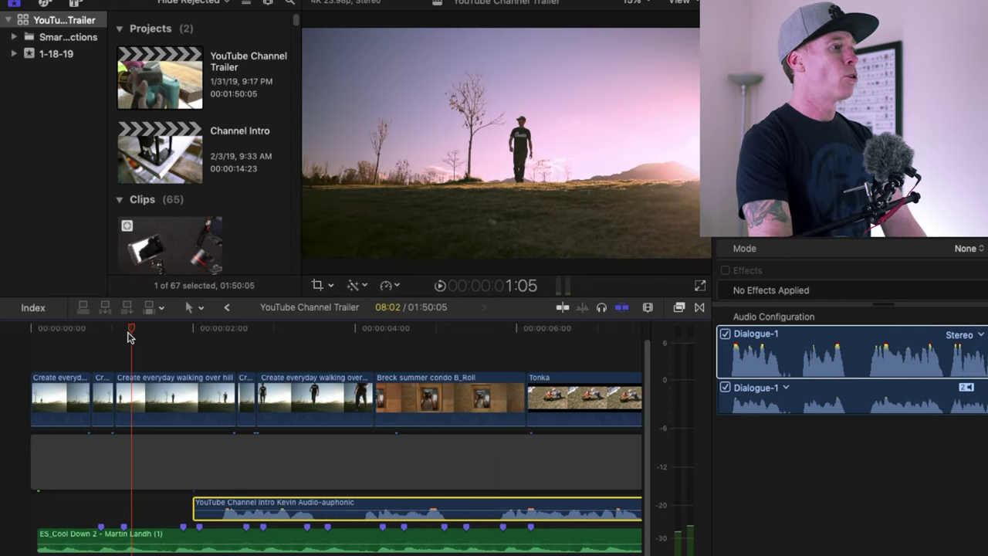
pyautogui.press('l')
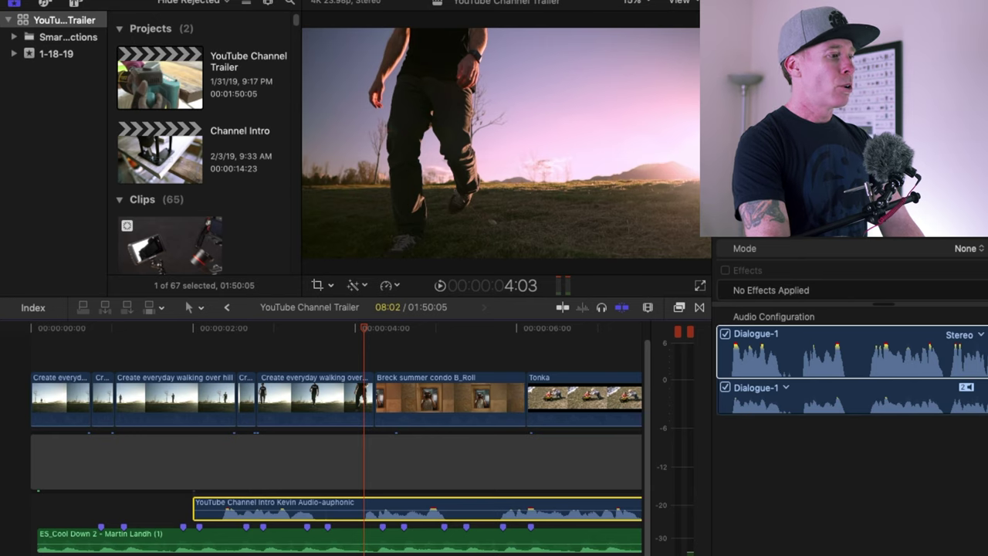
# Step: Review the pause between the first two voice-over clips, then play from the second voice-over's start at 10:15 to 13:06
pyautogui.hscroll(10, 280, 365)
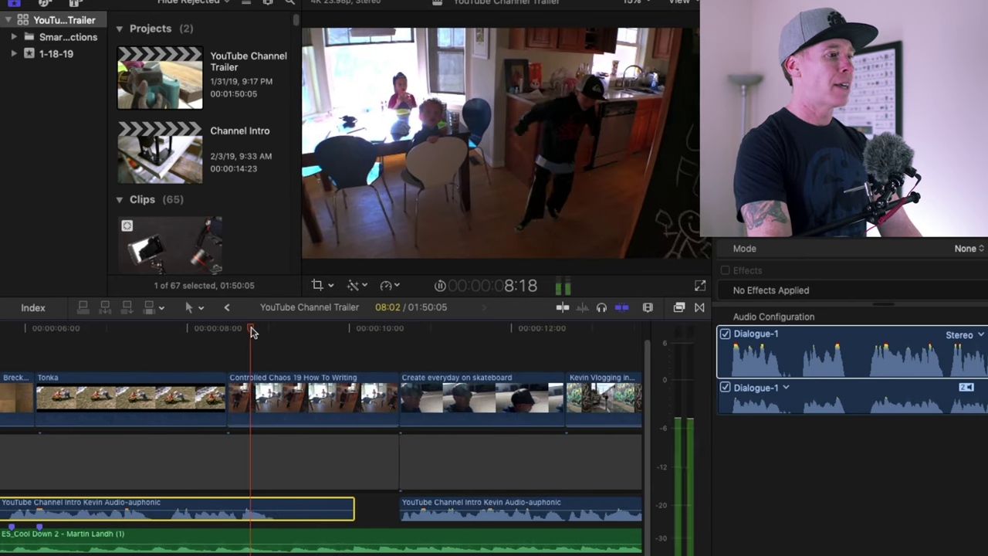
pyautogui.moveTo(294, 509)
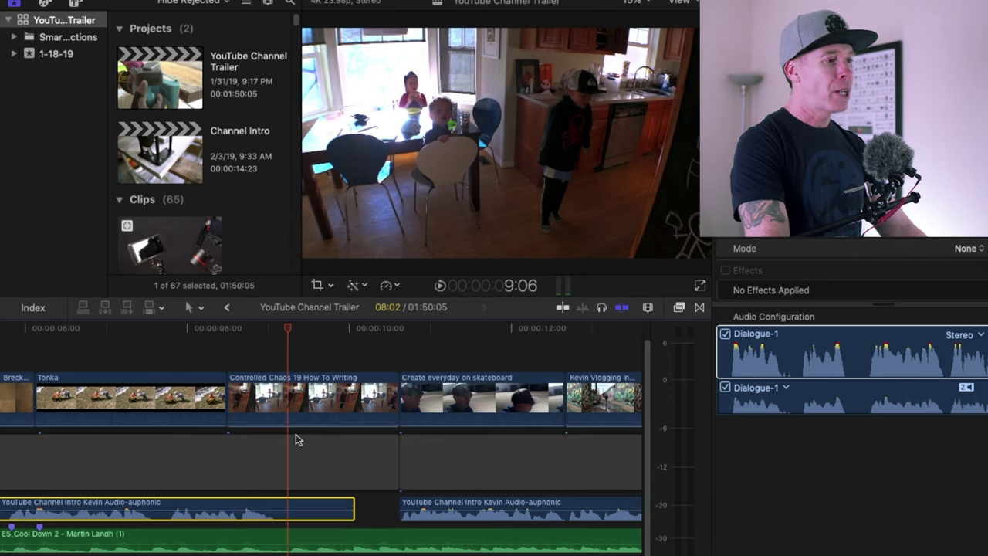
pyautogui.click(398, 332)
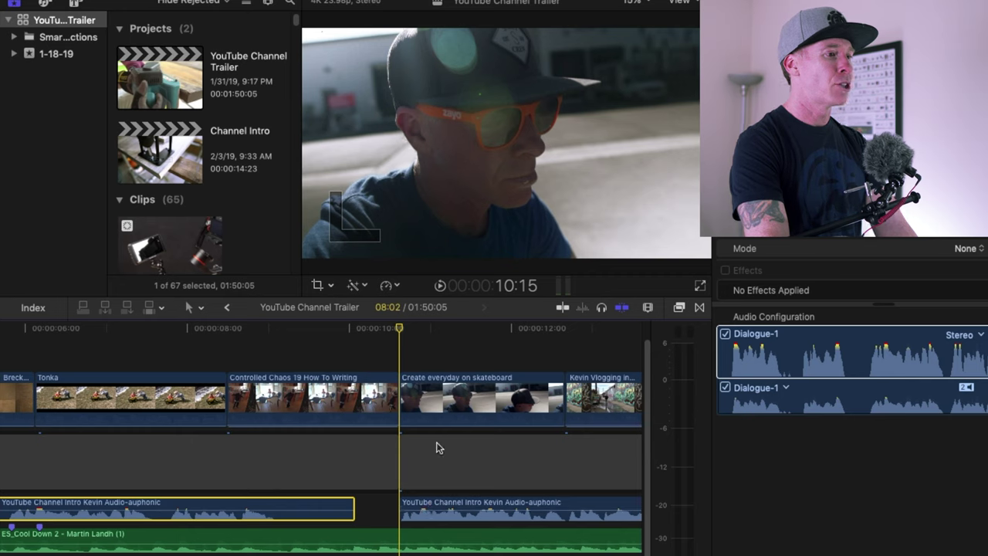
pyautogui.press('space')
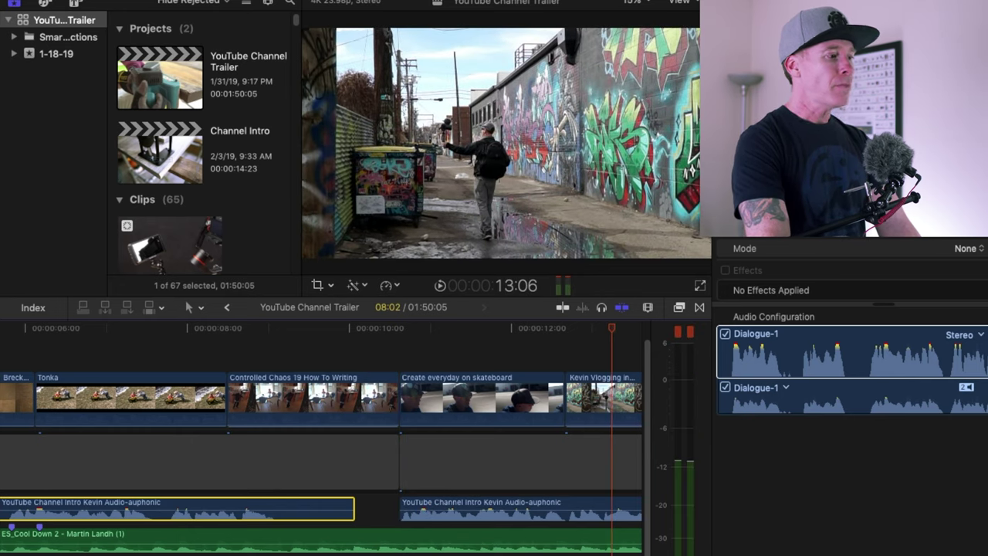
# Step: Preview the mountain panorama at 17:23 and select the Pan of Rockies Flagstaff clip
pyautogui.hscroll(10, 321, 432)
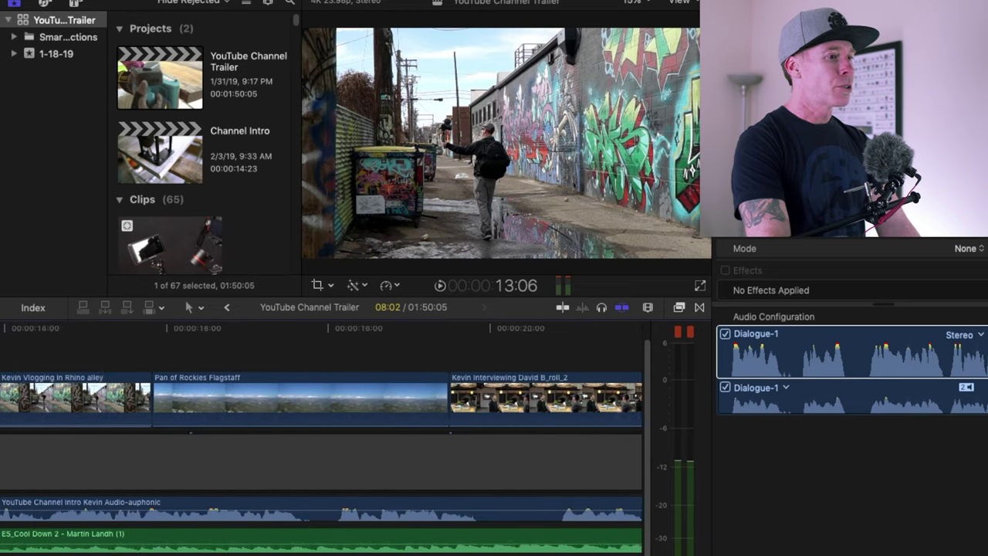
pyautogui.click(139, 353)
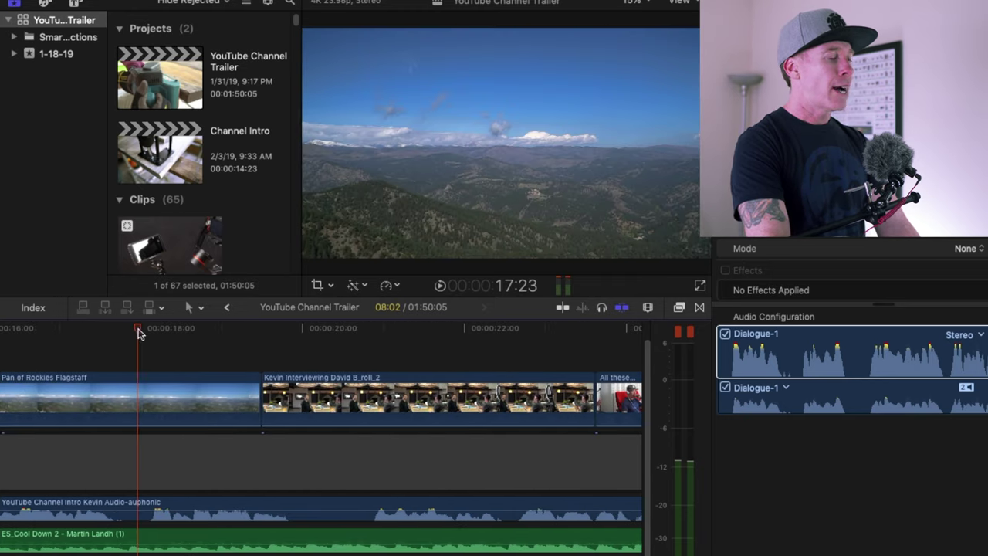
pyautogui.click(154, 404)
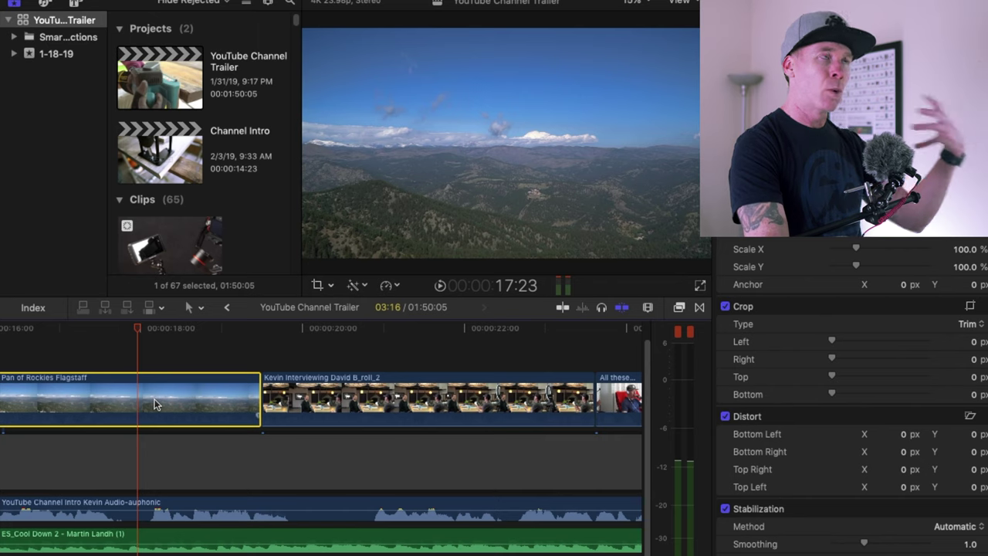
# Step: Browse the event's source clips to examine the footage available for the trailer
pyautogui.scroll(-3, 159, 194)
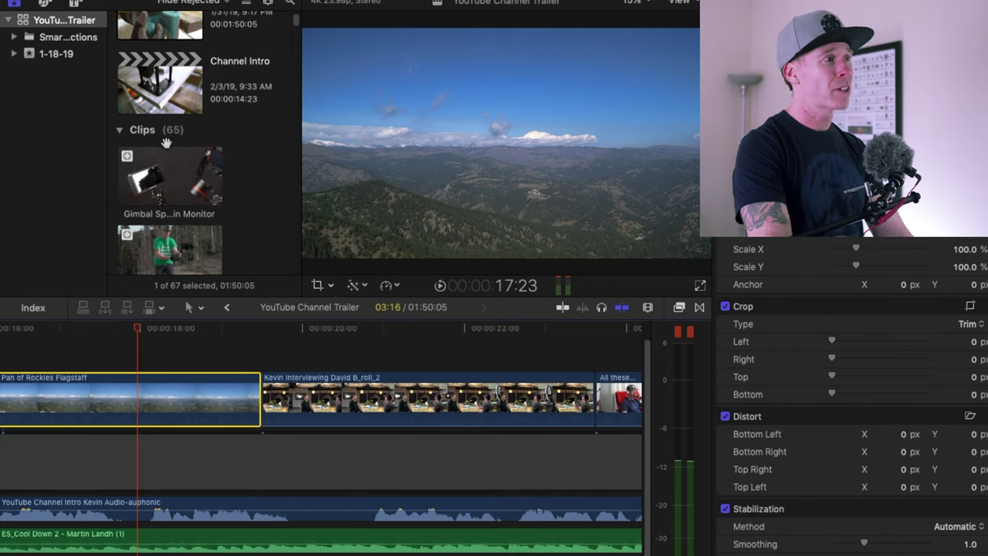
pyautogui.scroll(-1, 165, 144)
pyautogui.scroll(-1, 163, 150)
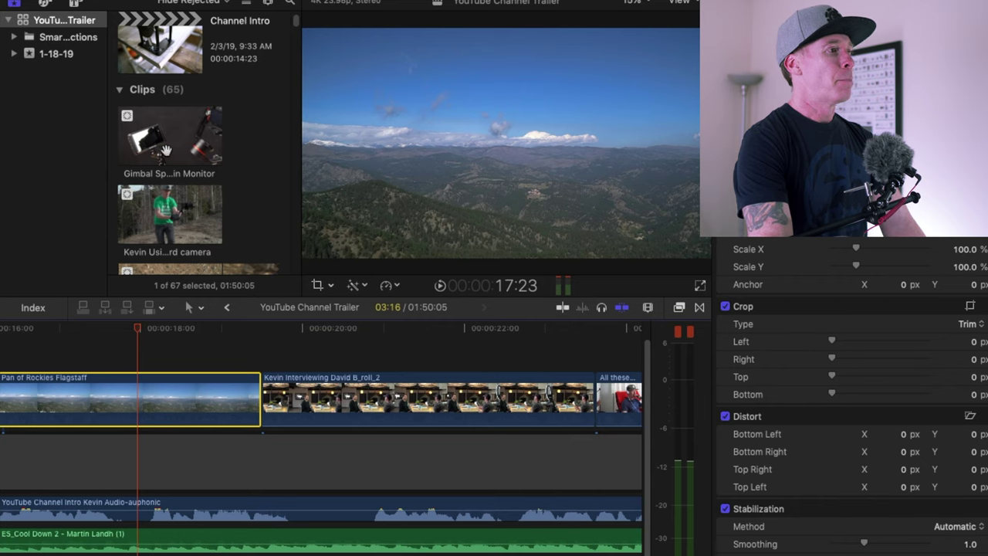
pyautogui.scroll(-5, 221, 235)
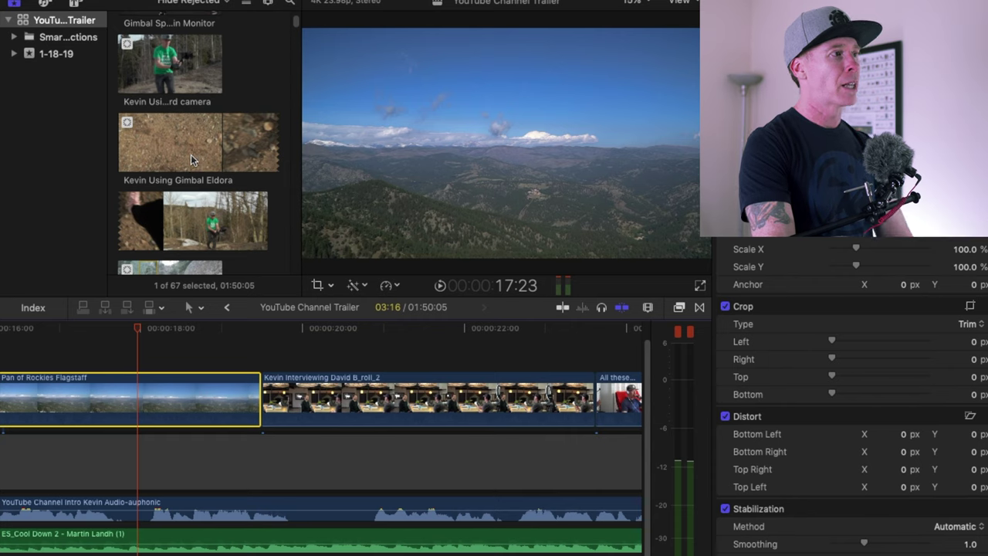
pyautogui.scroll(-3, 193, 231)
pyautogui.scroll(-7, 193, 230)
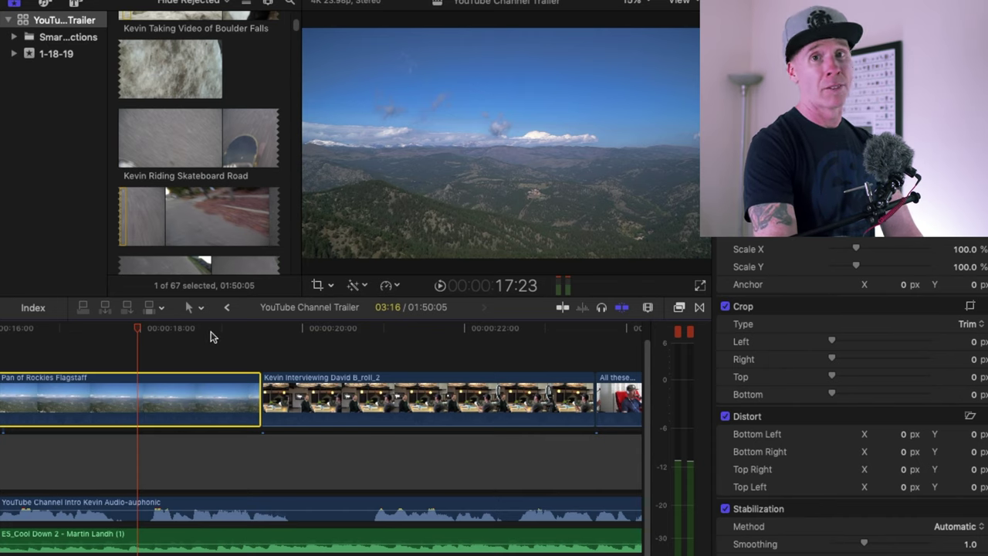
# Step: Review how the interview B-roll, All these YouTubers are Podcasting Now and Beginner's Guide on How to Vlog clips match the voice-over
pyautogui.hscroll(10, 196, 396)
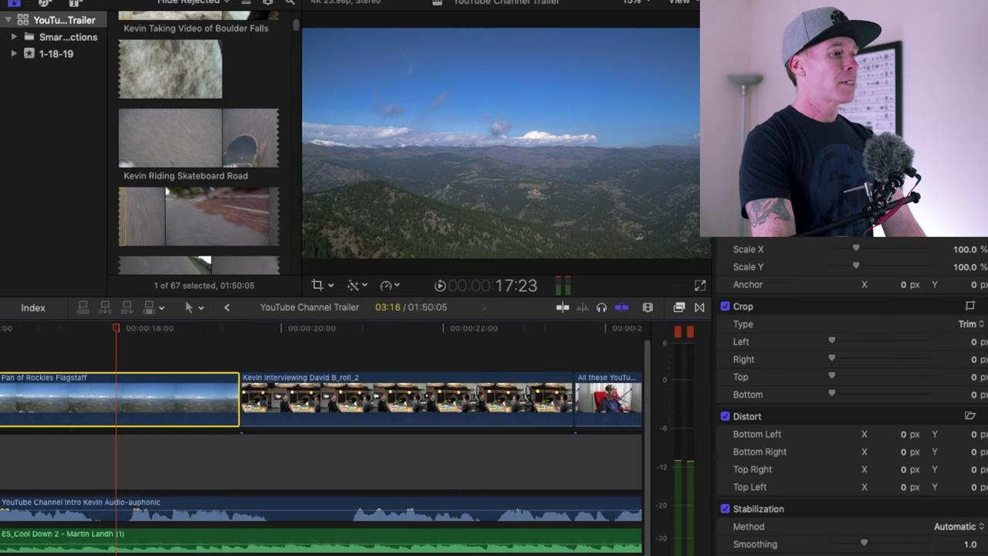
pyautogui.click(197, 396)
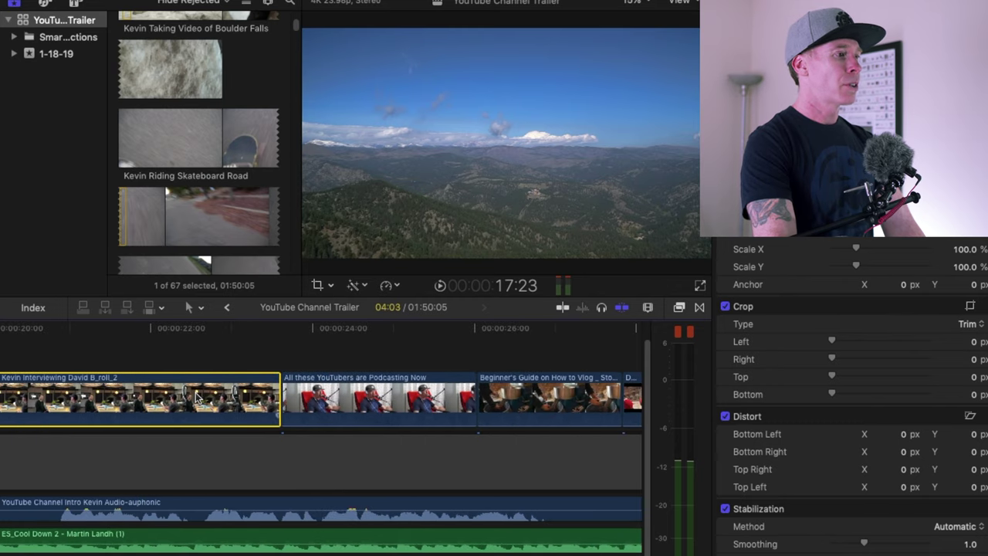
pyautogui.click(210, 331)
pyautogui.moveTo(211, 332); pyautogui.dragTo(43, 340)
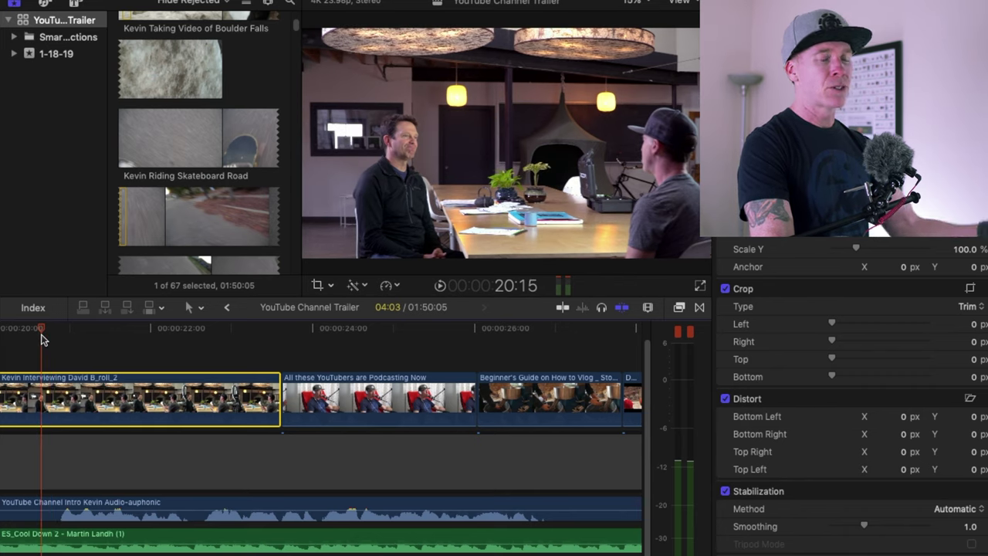
pyautogui.moveTo(41, 331); pyautogui.dragTo(351, 331)
pyautogui.click(383, 409)
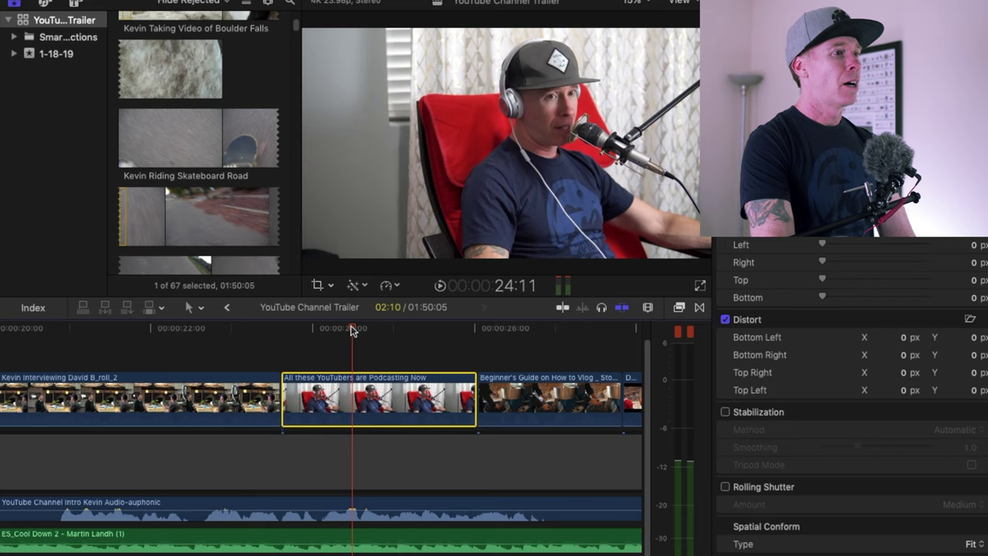
pyautogui.click(540, 396)
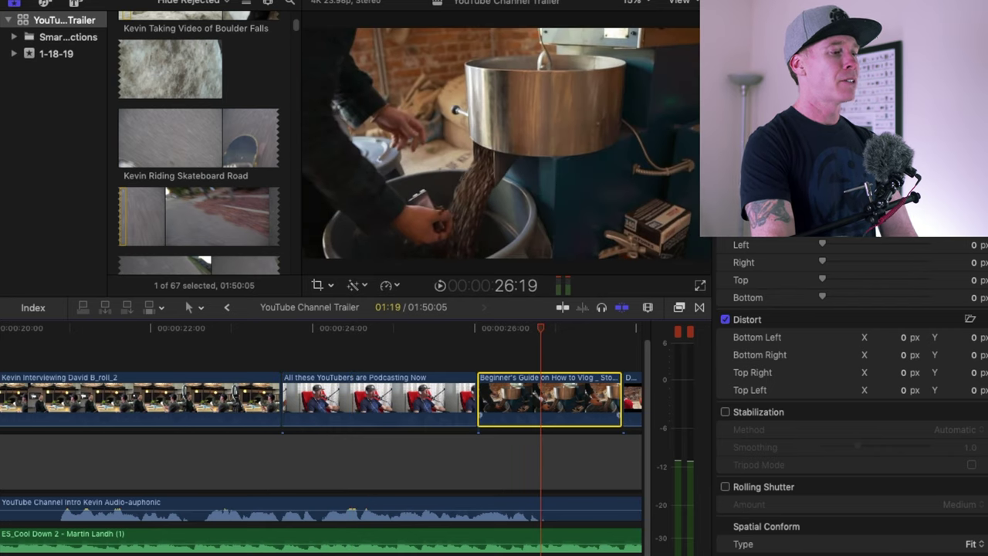
# Step: Preview the Dead Horse Point State Park clip at 28:05 and the A wicked big kickball at the mall clip at 30:12
pyautogui.hscroll(5, 322, 433)
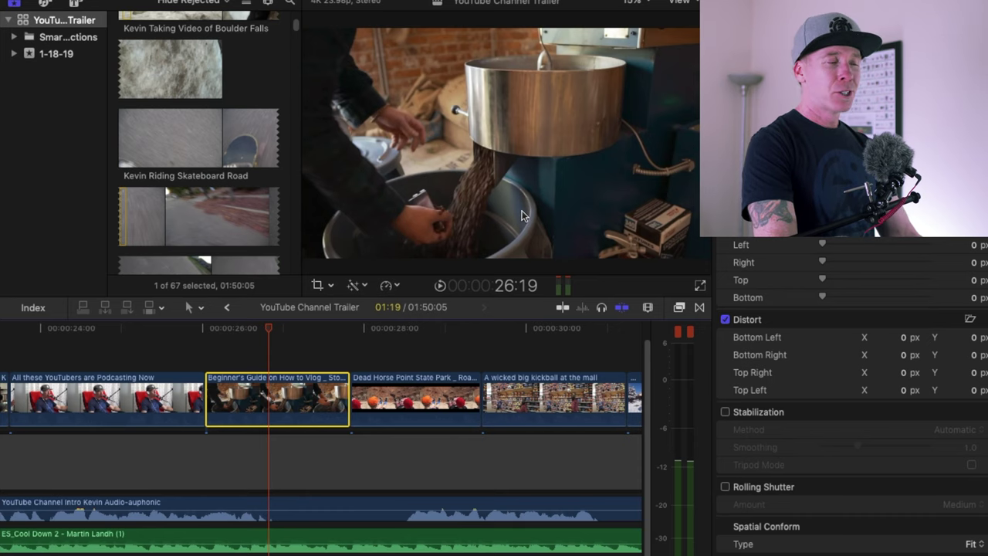
pyautogui.moveTo(269, 330); pyautogui.dragTo(384, 346)
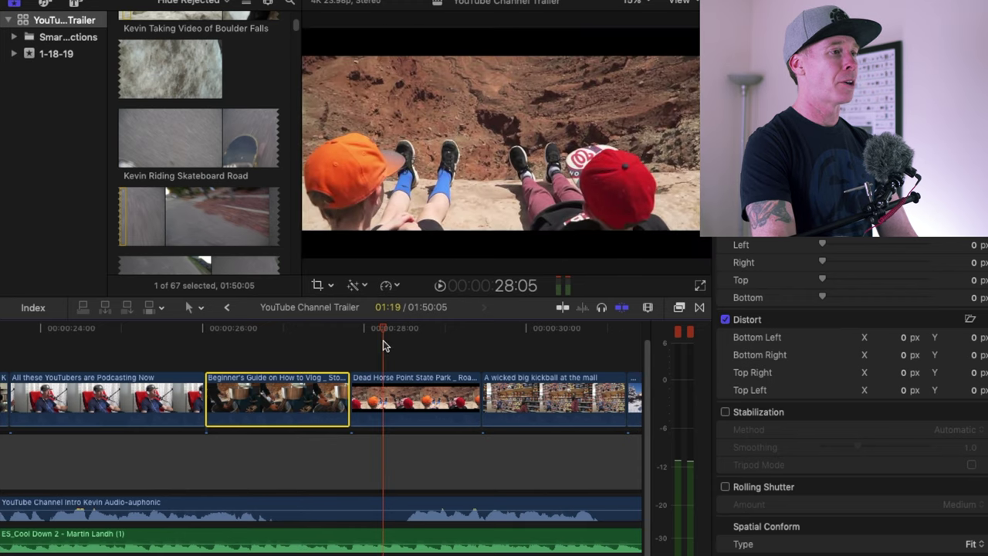
pyautogui.click(381, 396)
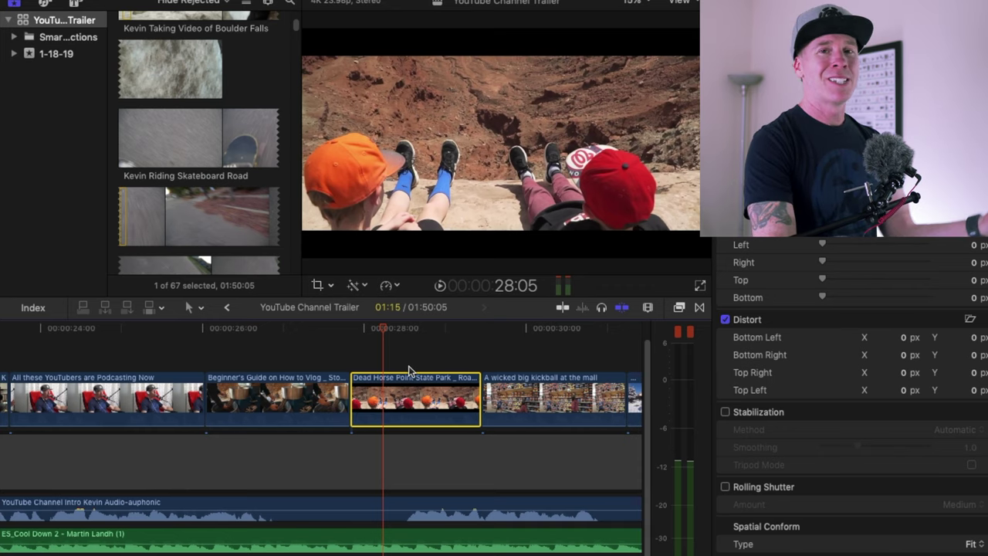
pyautogui.moveTo(388, 328); pyautogui.dragTo(569, 328)
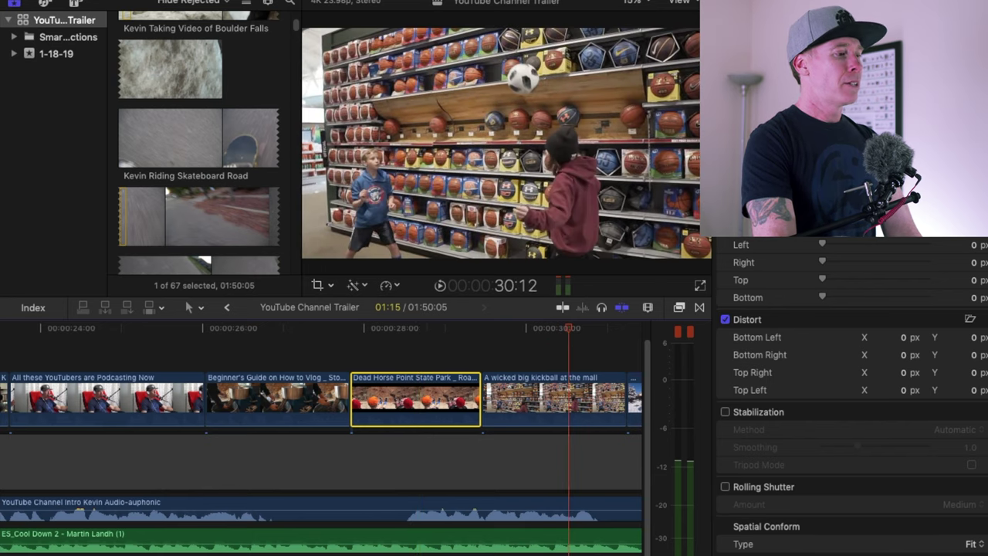
# Step: Select the Backyard Ski Snowboard & Sled Jump clip and scrub from it into Boys Resolution Airstream at 36:12
pyautogui.hscroll(10, 321, 402)
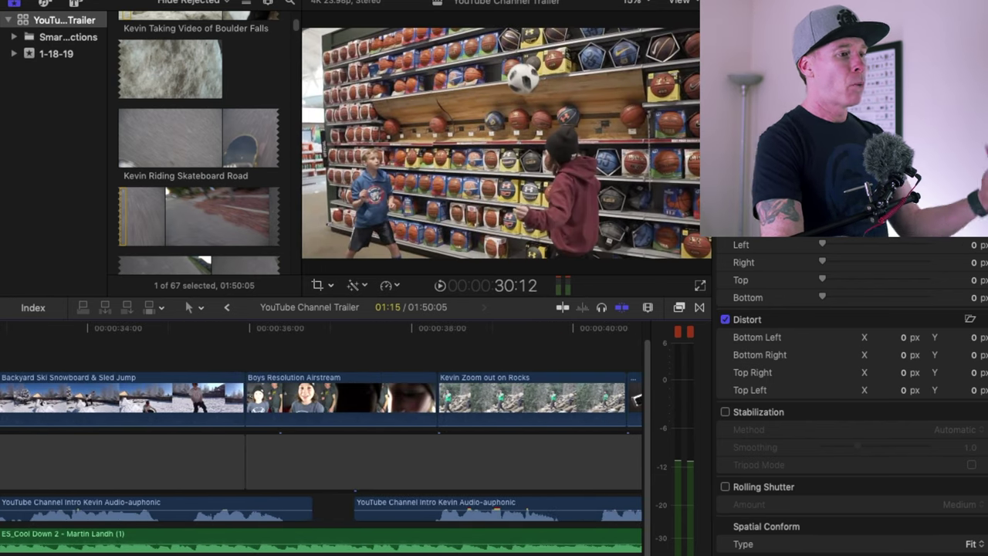
pyautogui.hscroll(-3, 321, 394)
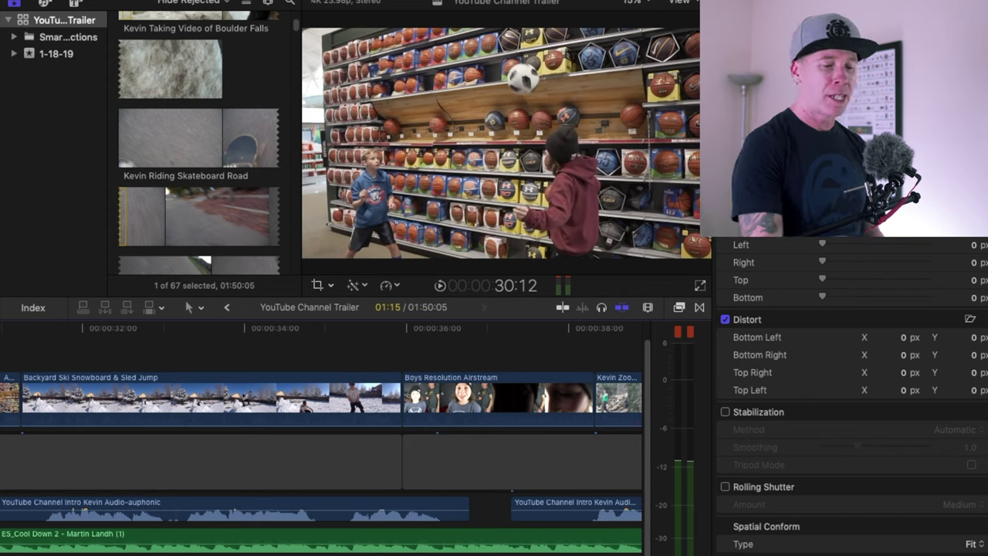
pyautogui.click(170, 332)
pyautogui.click(174, 382)
pyautogui.moveTo(167, 330); pyautogui.dragTo(448, 353)
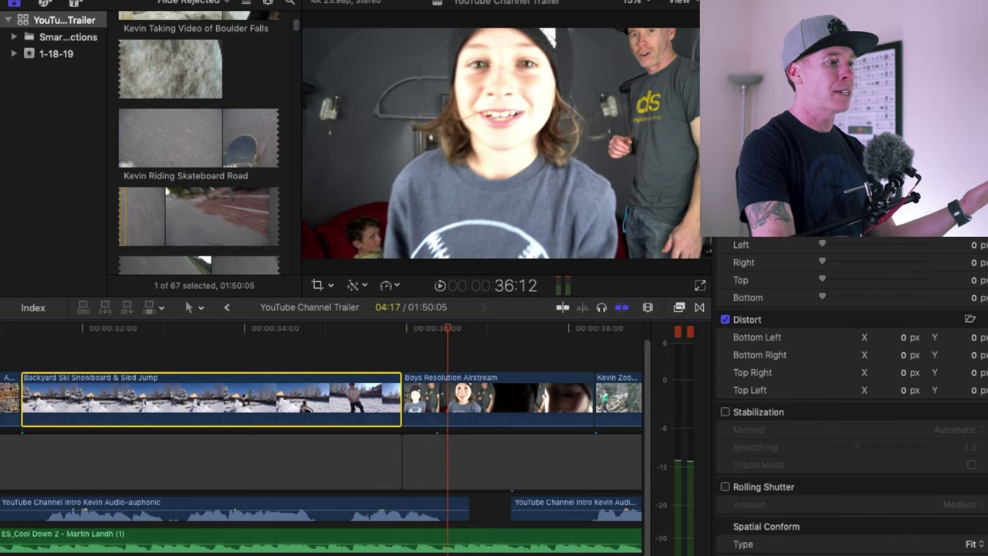
# Step: Preview and select the zoom-out on rocks clip at 39:14 and the gimbal spinning clip at 41:07
pyautogui.hscroll(10, 322, 402)
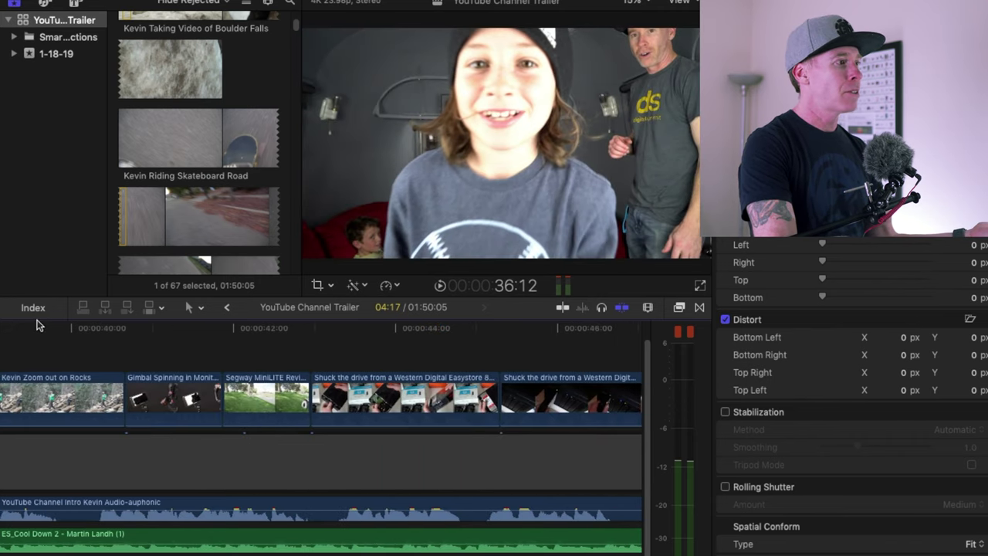
pyautogui.click(38, 333)
pyautogui.click(55, 390)
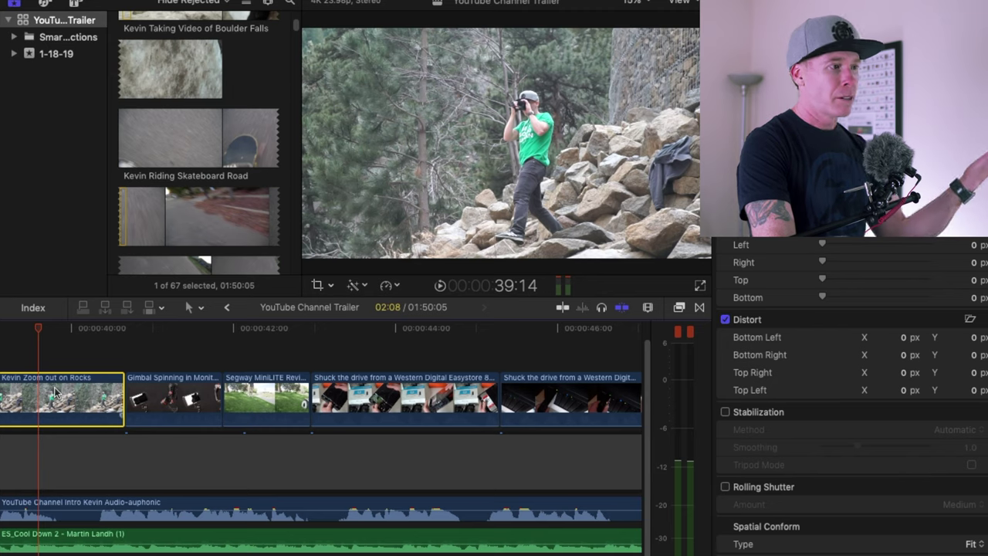
pyautogui.click(177, 333)
pyautogui.click(193, 409)
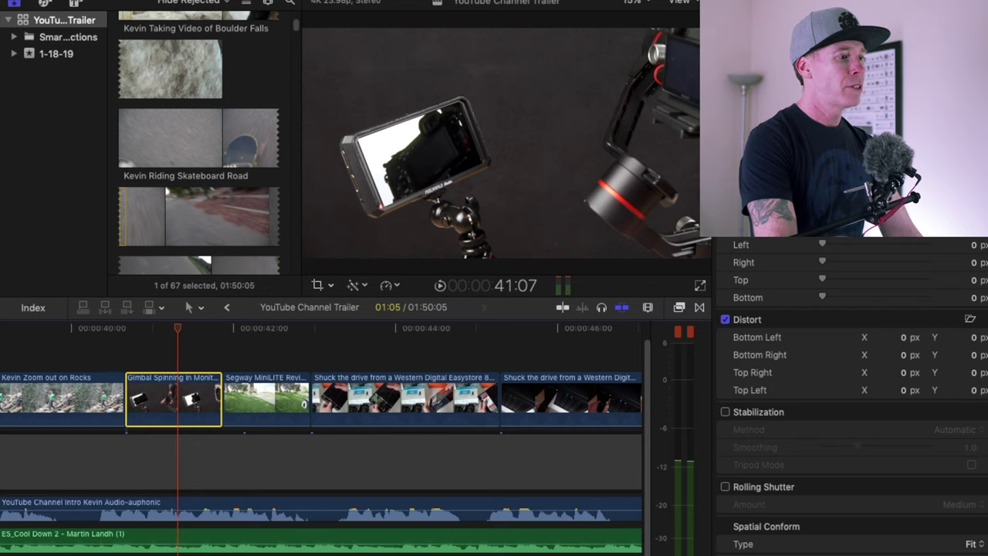
# Step: Review the later product, desk and travel clips, and place the playhead at 1:06:19 on the music marker under Zion National Park
pyautogui.hscroll(10, 321, 409)
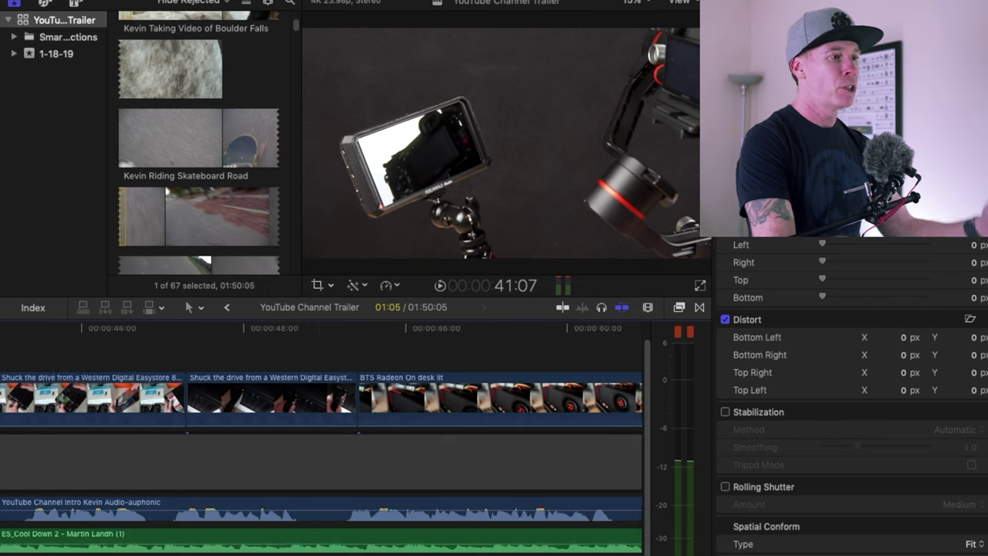
pyautogui.hscroll(10, 321, 410)
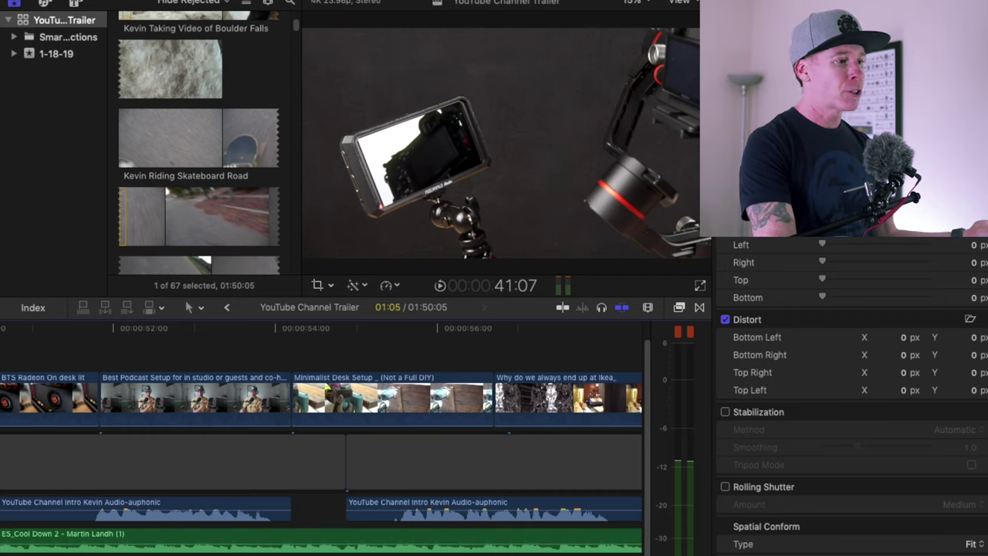
pyautogui.hscroll(10, 321, 417)
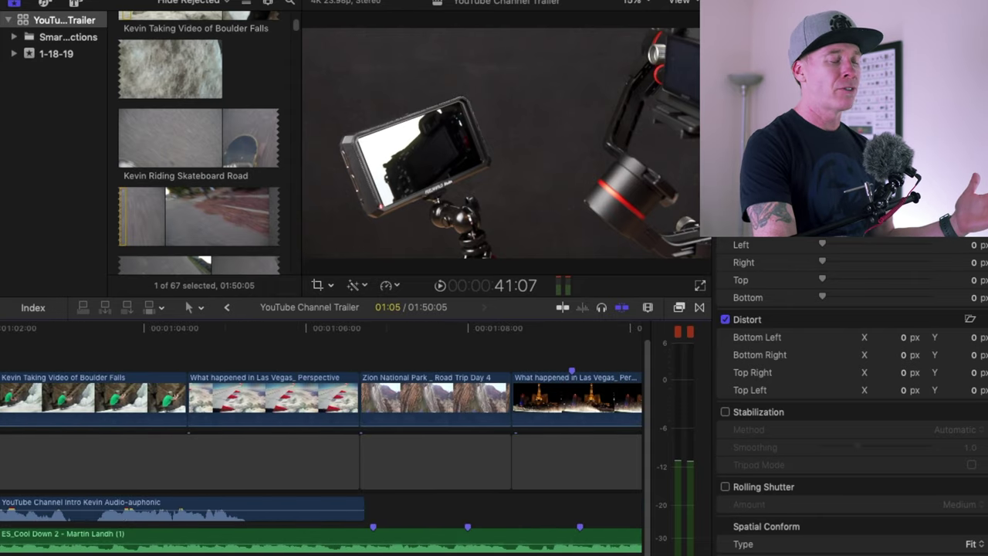
pyautogui.hscroll(2, 321, 417)
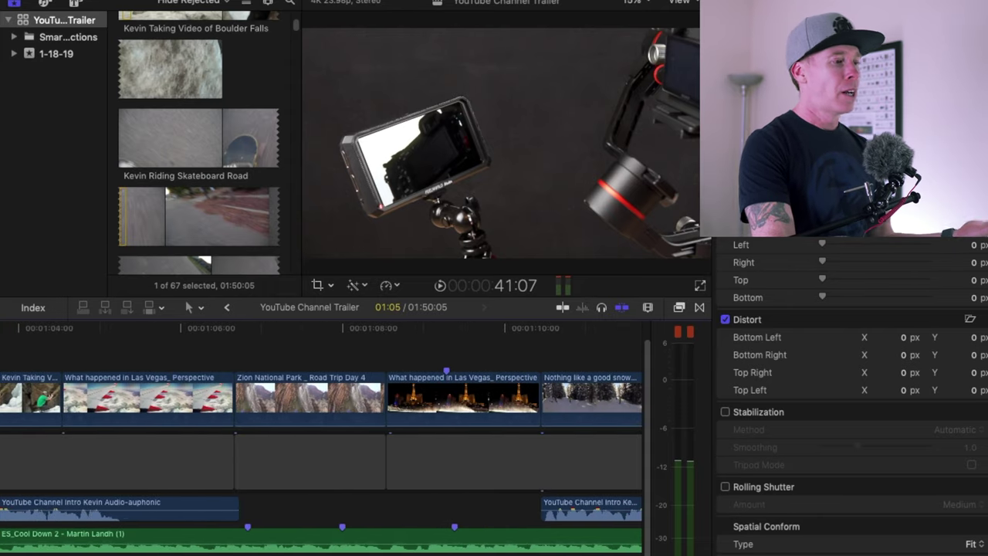
pyautogui.click(248, 330)
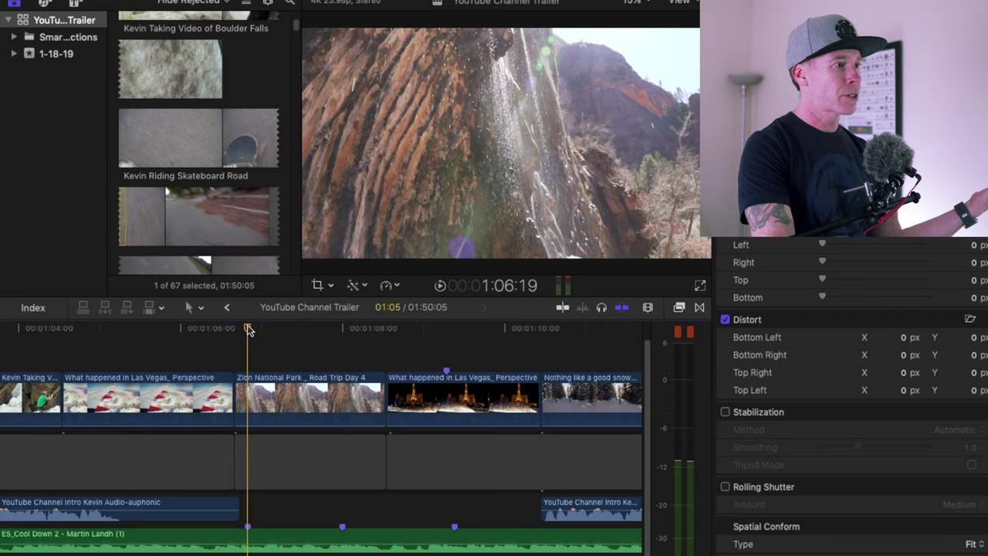
# Step: Scrub from Zion National Park to the start of the next What happened in Las Vegas clip at 1:08:13 and play it
pyautogui.moveTo(247, 329); pyautogui.dragTo(386, 347)
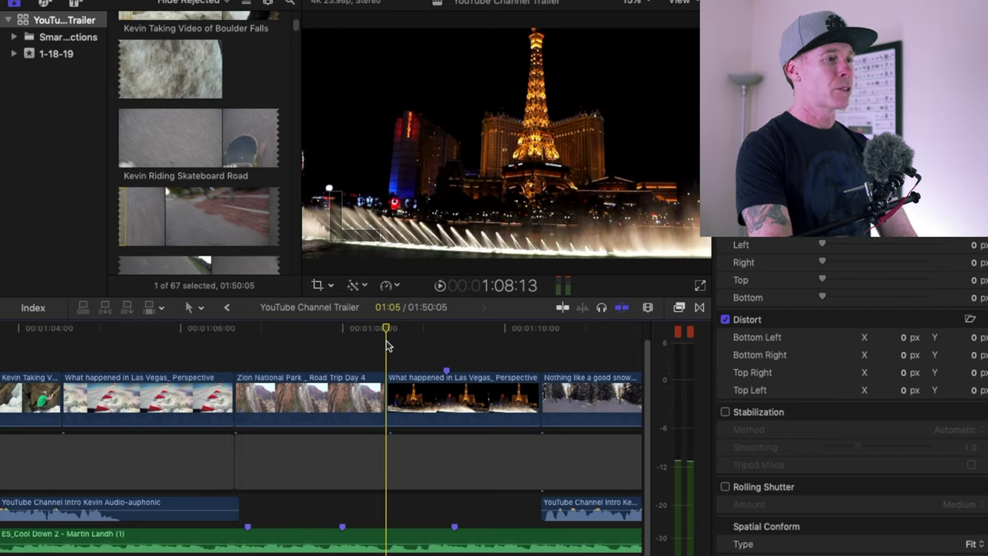
pyautogui.press('space')
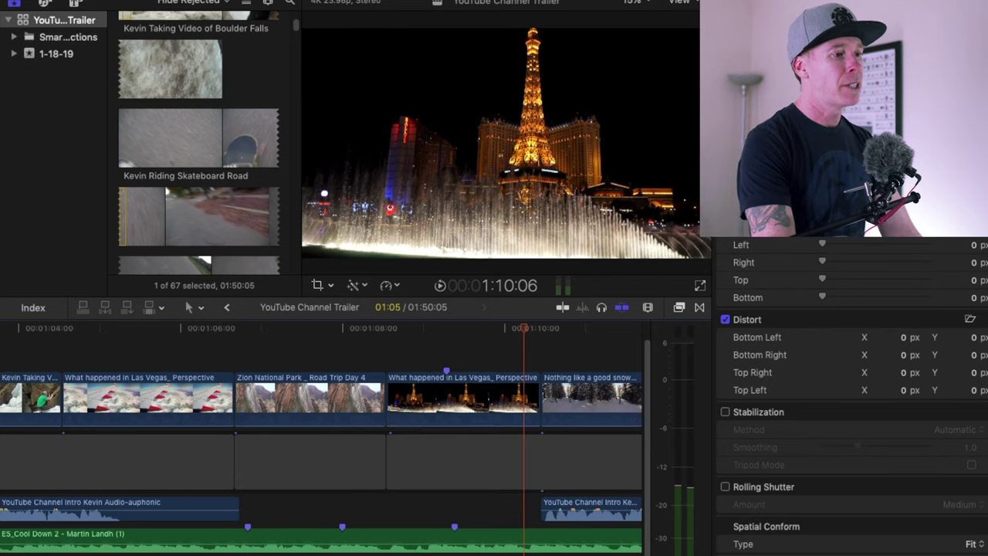
# Step: Select the Rocker of Faces clip and place the playhead at 1:33:04 within the transition leading into it
pyautogui.hscroll(10, 436, 437)
pyautogui.hscroll(6, 436, 437)
pyautogui.hscroll(10, 436, 437)
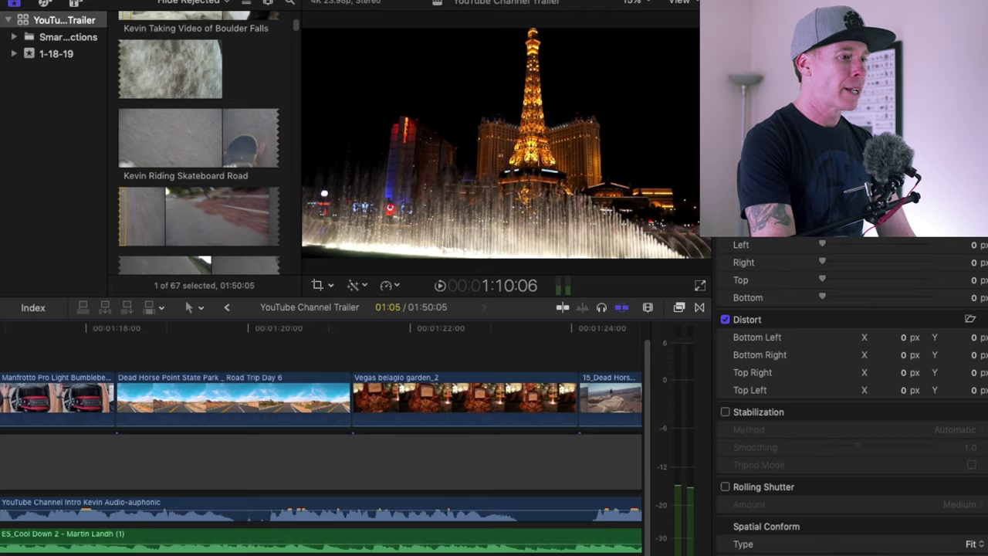
pyautogui.hscroll(6, 436, 437)
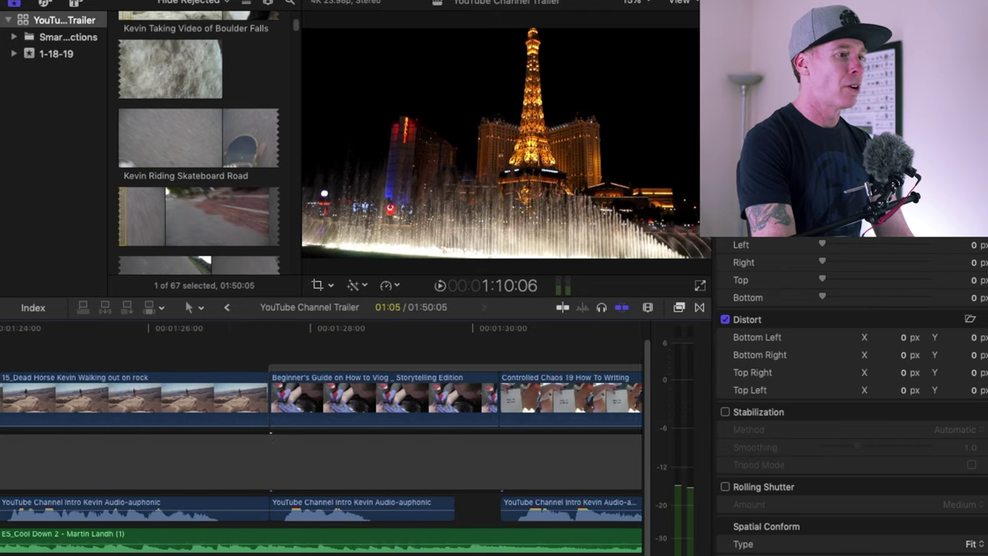
pyautogui.hscroll(4, 485, 437)
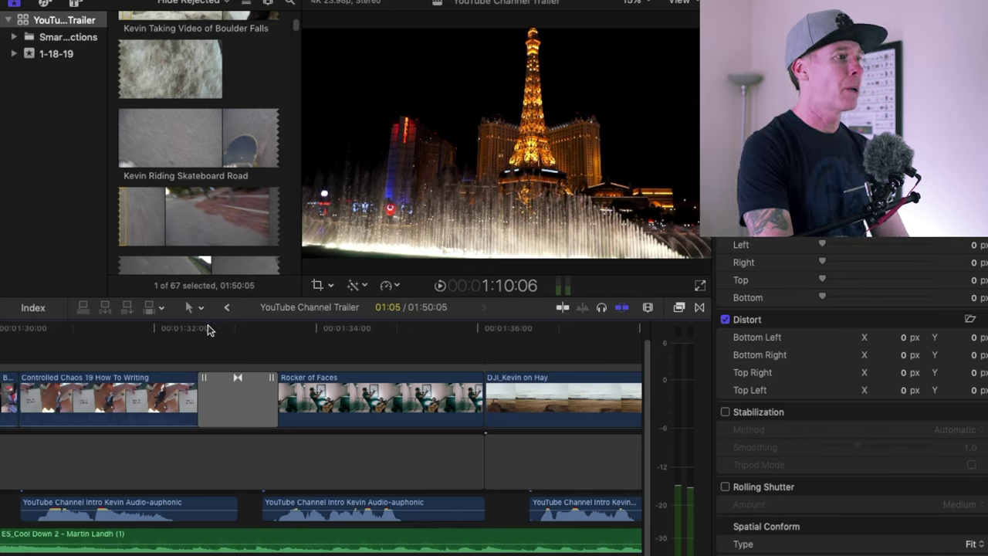
pyautogui.click(206, 330)
pyautogui.click(335, 330)
pyautogui.click(340, 394)
pyautogui.click(250, 330)
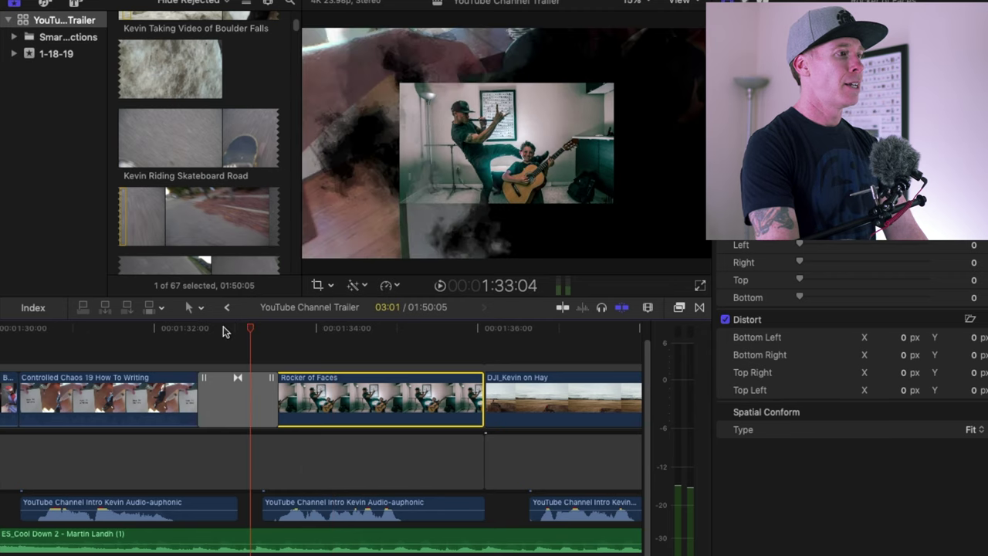
# Step: Play the transition from Controlled Chaos 19 into Rocker of Faces and stop at 1:35:20
pyautogui.click(211, 330)
pyautogui.press('space')
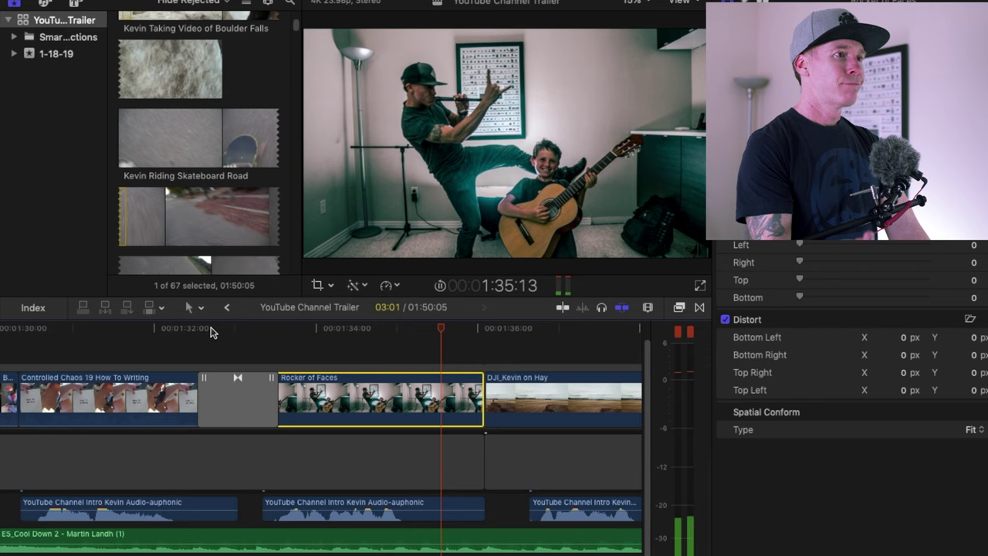
pyautogui.press('space')
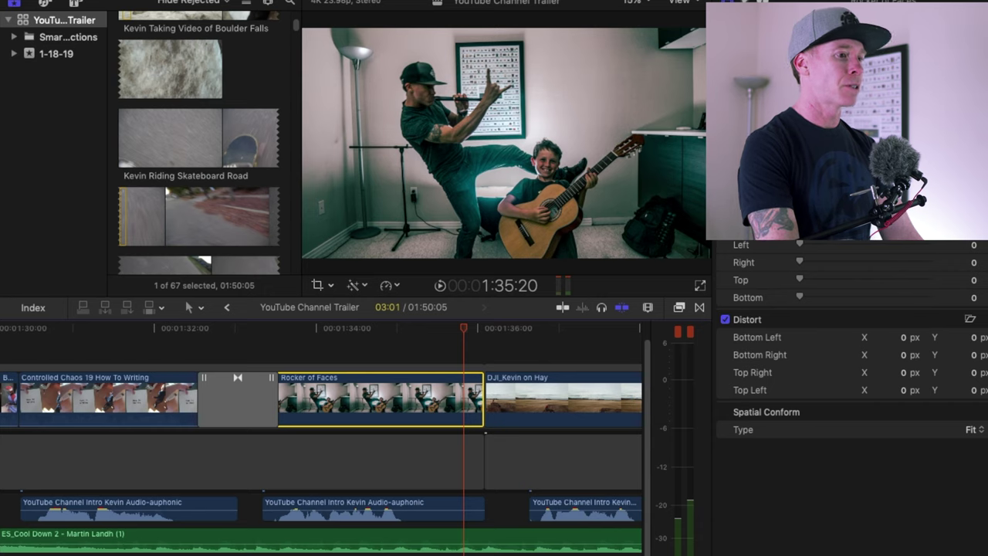
# Step: Select the SUBSCRIBE title above Rock Faces Take 2 and scrub through the ending to 1:50:12
pyautogui.hscroll(10, 321, 432)
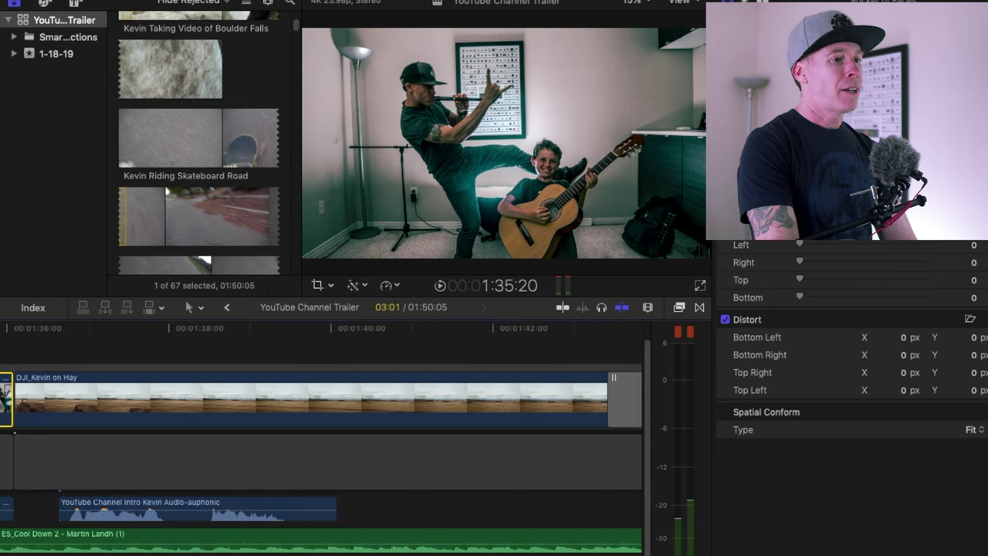
pyautogui.hscroll(14, 322, 432)
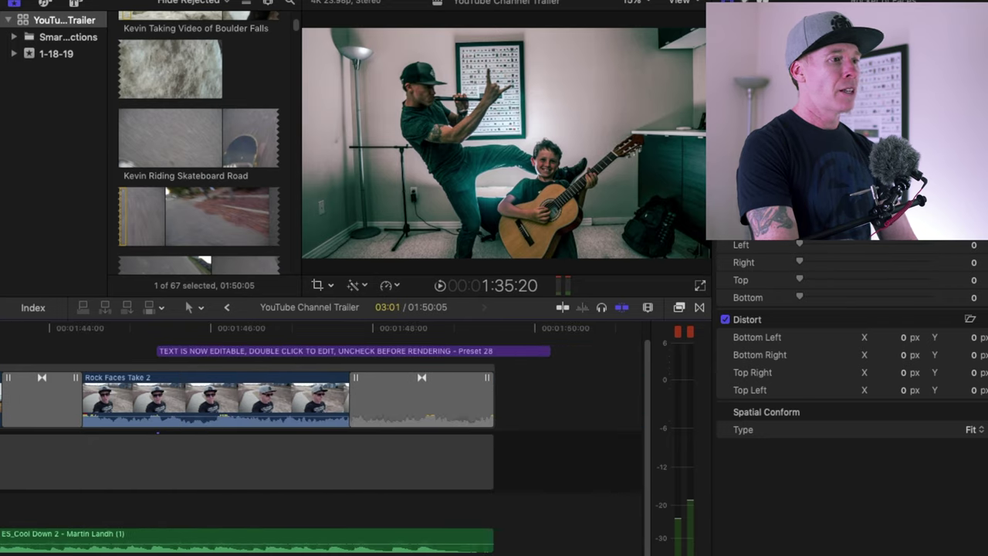
pyautogui.hscroll(2, 321, 432)
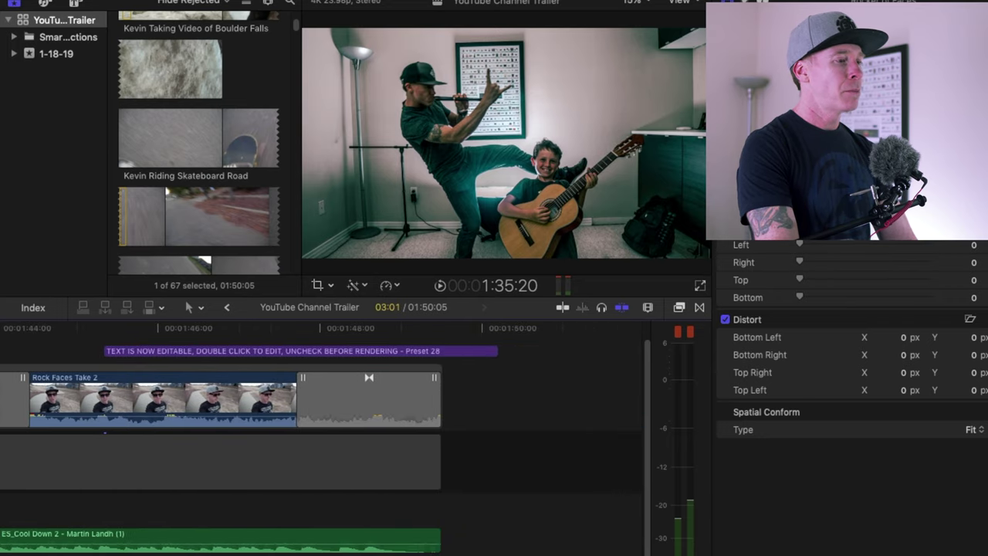
pyautogui.click(247, 329)
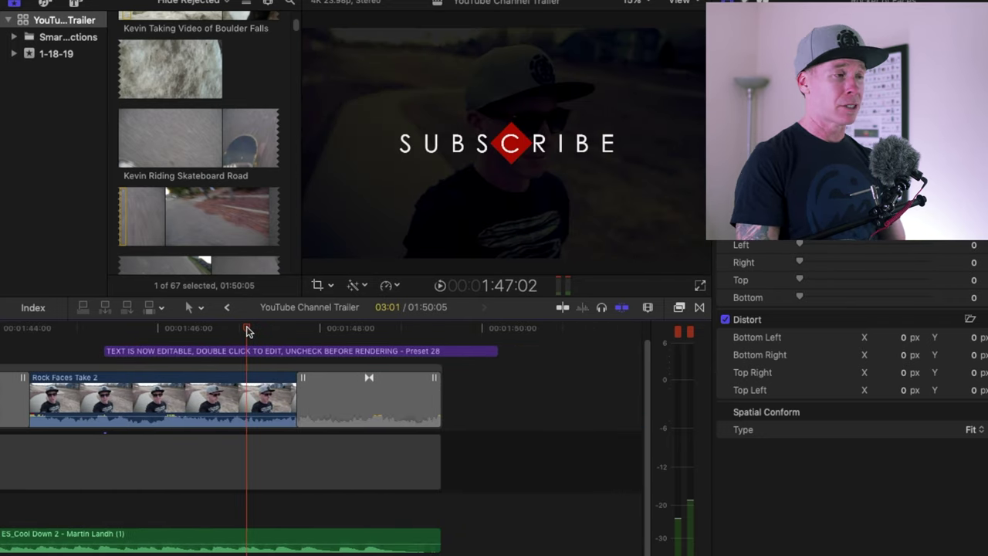
pyautogui.click(133, 355)
pyautogui.moveTo(129, 330); pyautogui.dragTo(385, 342)
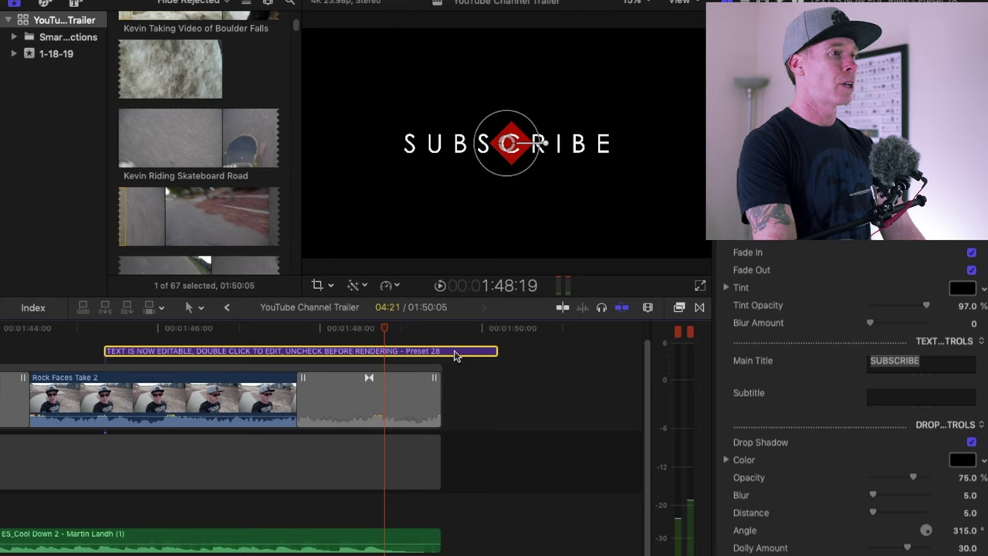
pyautogui.moveTo(387, 332); pyautogui.dragTo(519, 345)
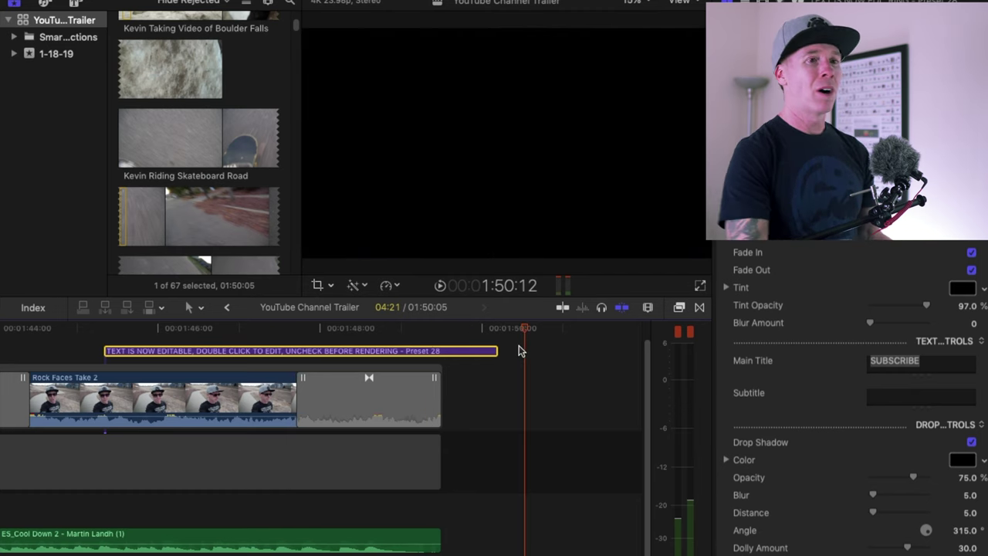